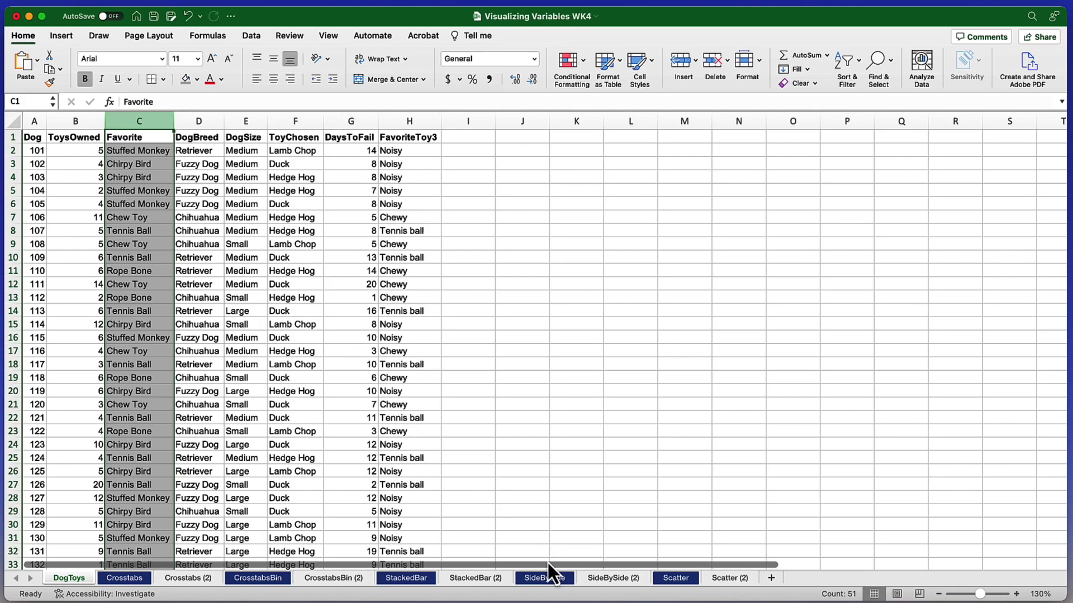
View the finished example on the SideBySide (2) sheet and return to the SideBySide sheet
{"action": "left_click", "coordinate": [548, 579]}
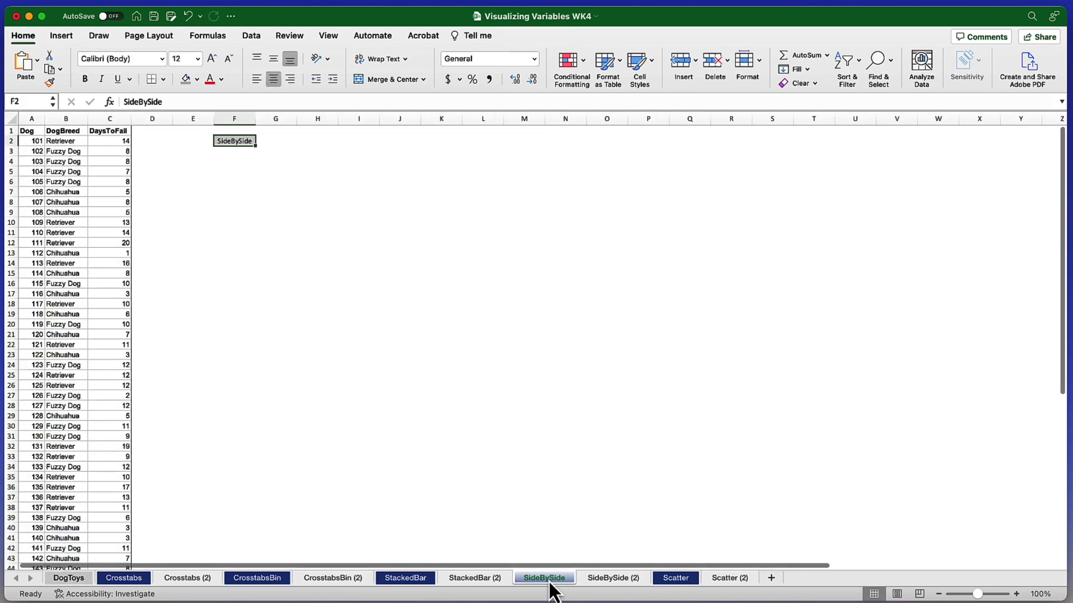
{"action": "left_click", "coordinate": [238, 152]}
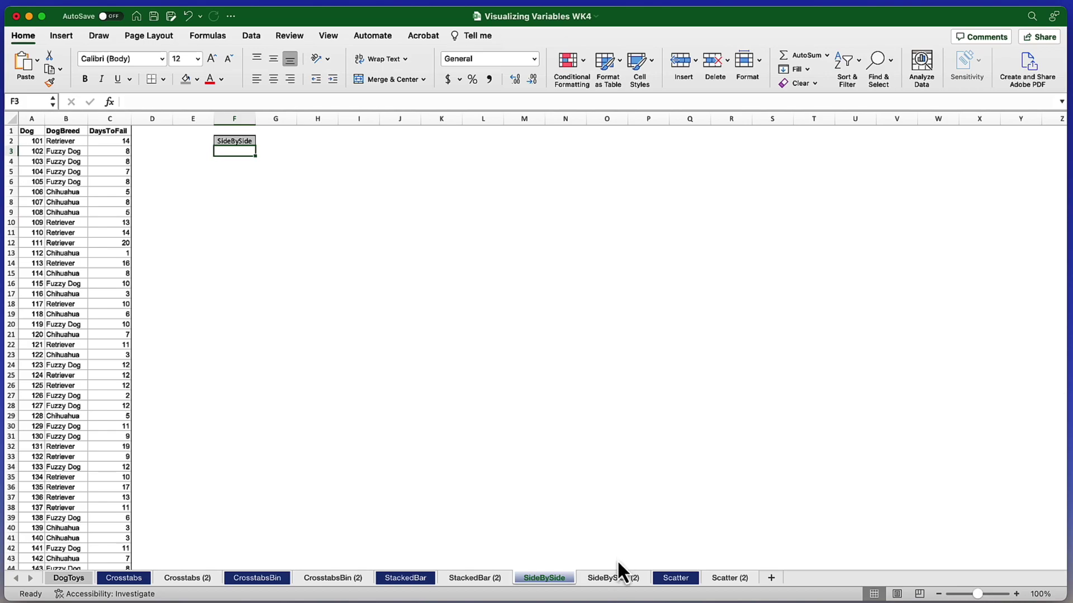
{"action": "left_click", "coordinate": [613, 579]}
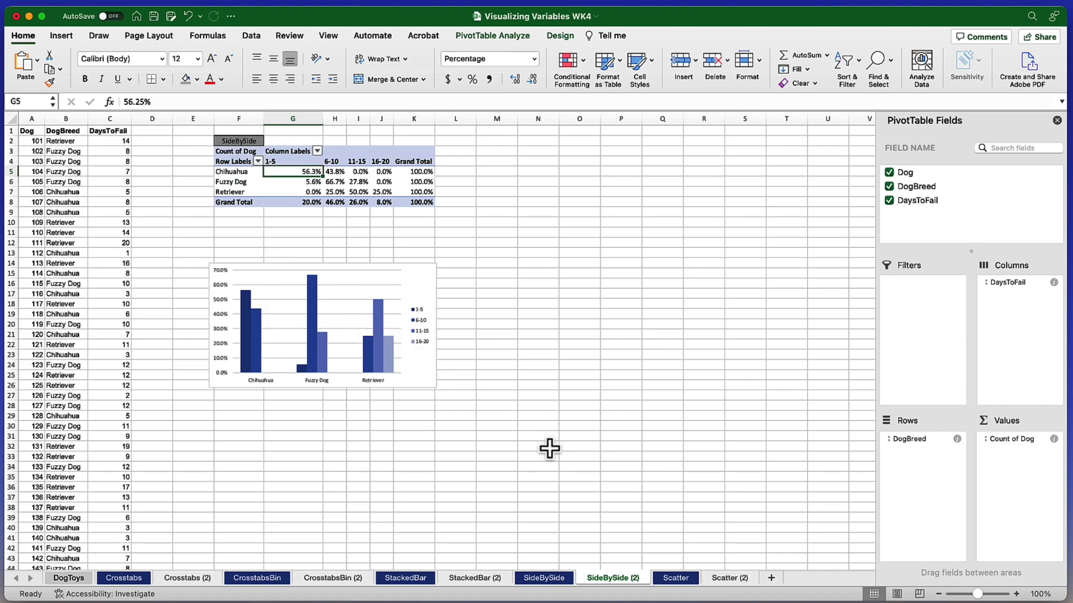
{"action": "left_click", "coordinate": [552, 581]}
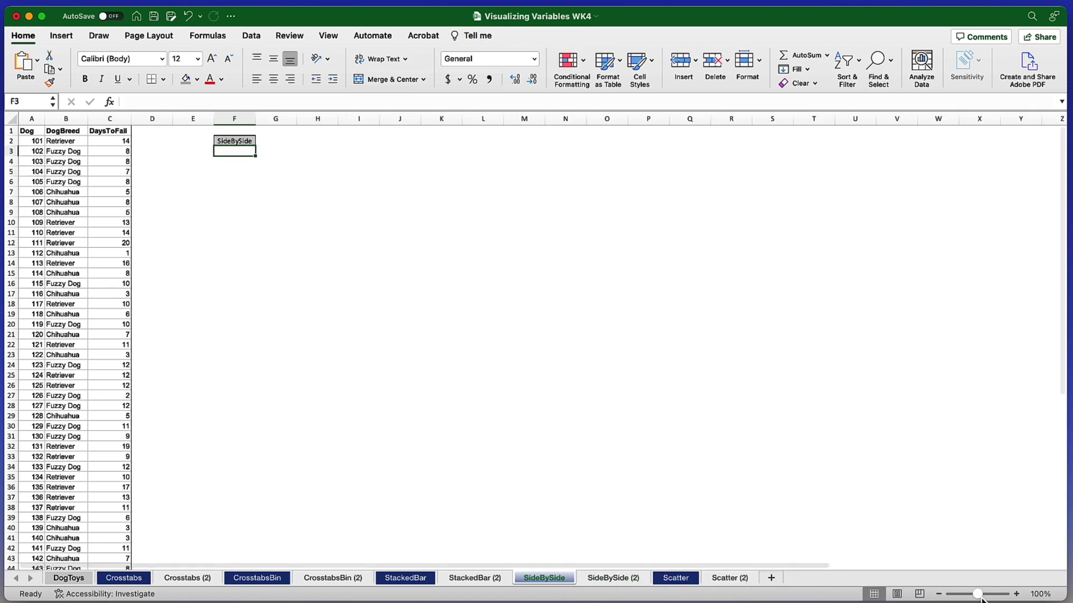
{"action": "left_click_drag", "start_coordinate": [977, 594], "coordinate": [988, 599]}
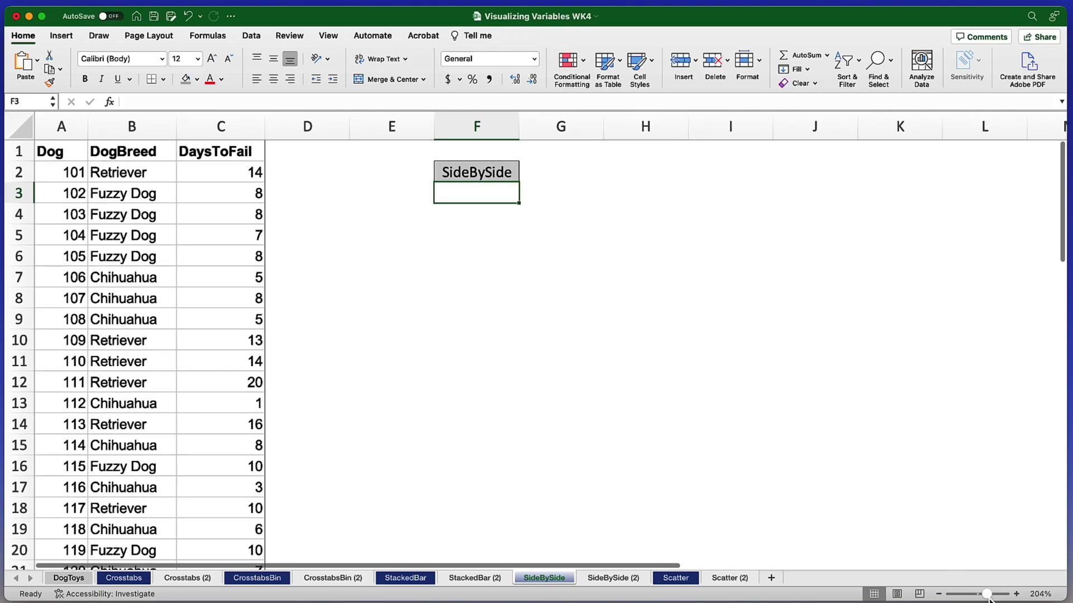
Examine the Dog, DogBreed and DaysToFail data in columns A to C, finishing on a cell inside the data
{"action": "left_click", "coordinate": [67, 132]}
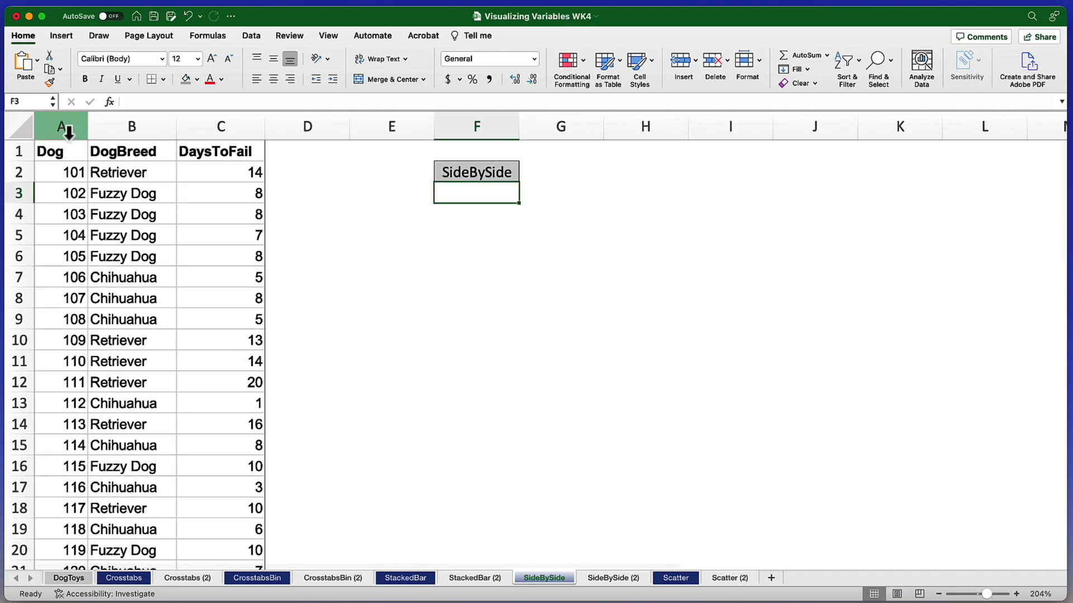
{"action": "left_click_drag", "start_coordinate": [67, 132], "coordinate": [192, 134]}
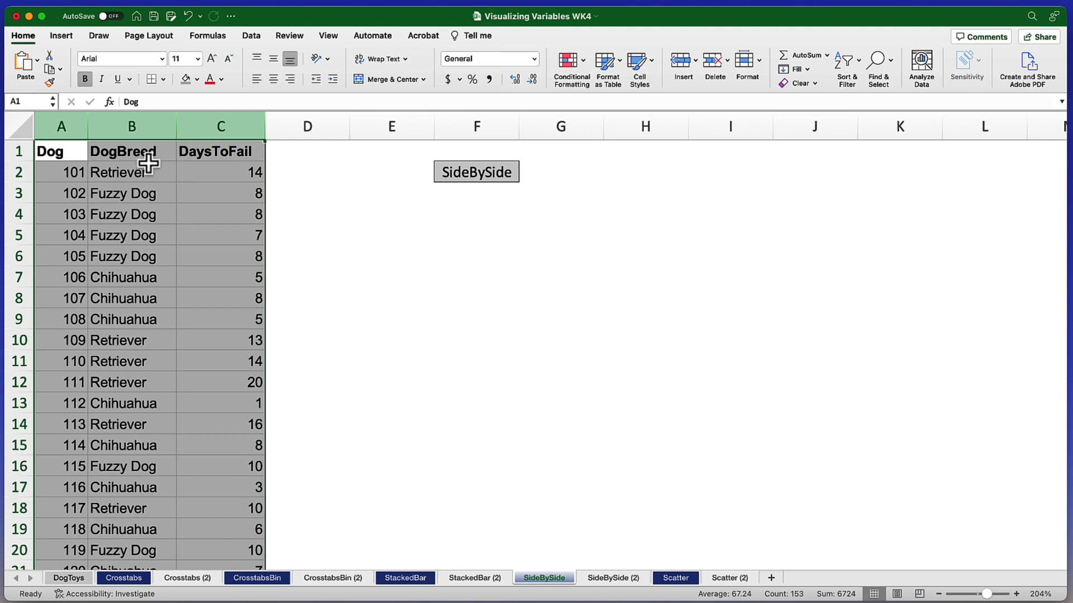
{"action": "left_click", "coordinate": [148, 278]}
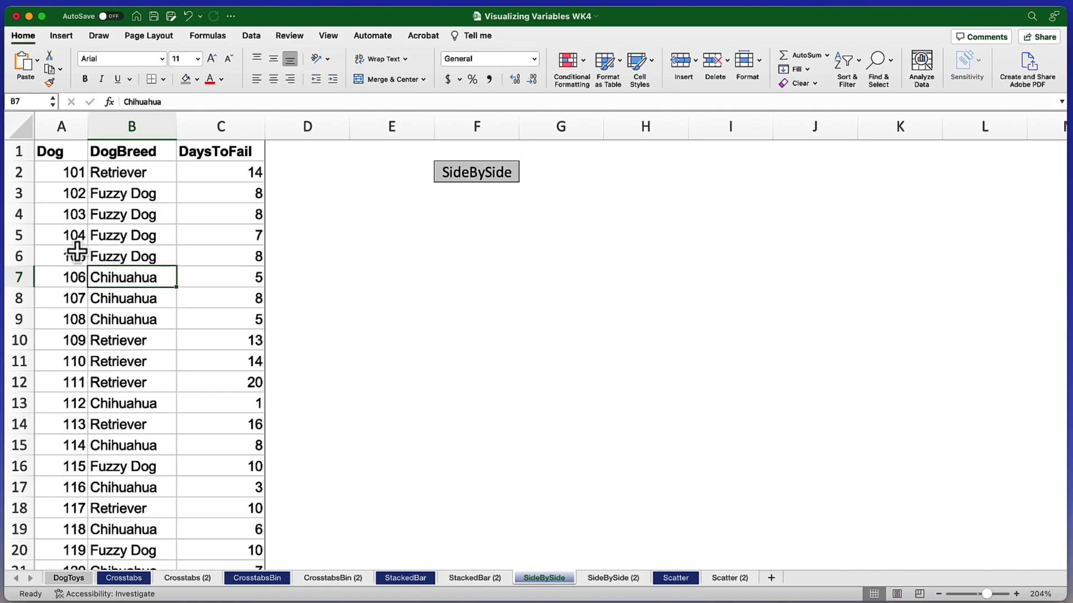
{"action": "left_click", "coordinate": [78, 254]}
{"action": "left_click", "coordinate": [115, 341]}
{"action": "left_click", "coordinate": [234, 385]}
{"action": "left_click", "coordinate": [149, 463]}
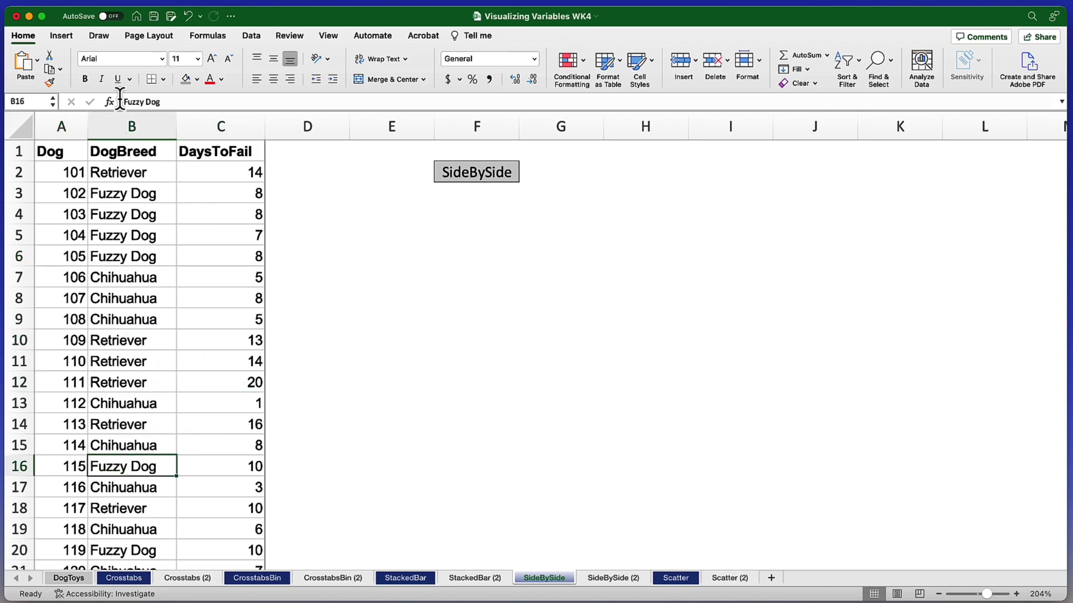
Create a PivotTable from SideBySide!$A$1:$C$51, placed on the existing worksheet at cell F3
{"action": "left_click", "coordinate": [61, 35]}
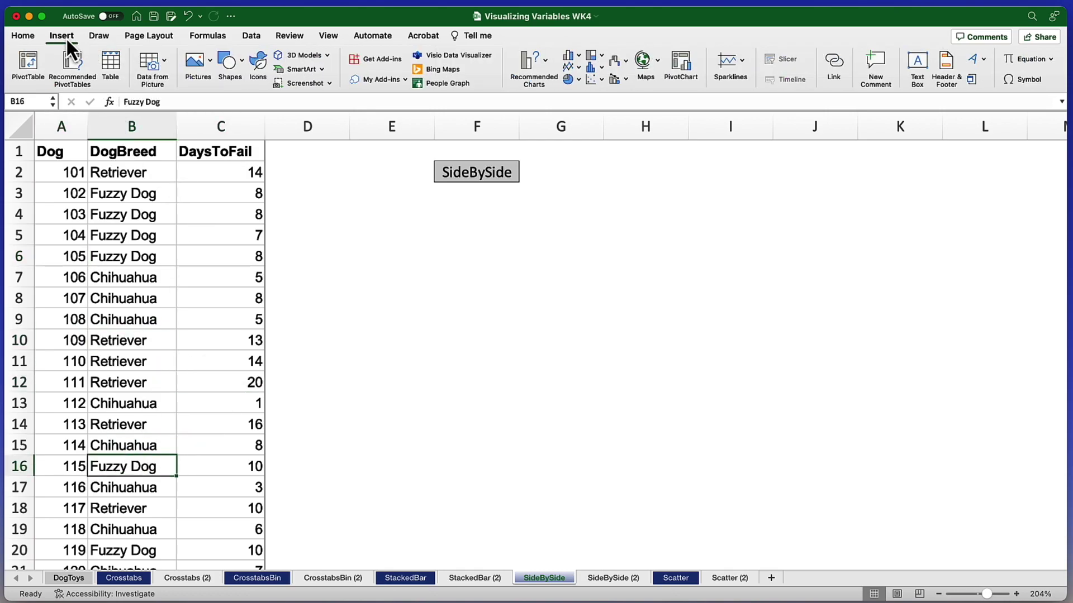
{"action": "left_click", "coordinate": [29, 62]}
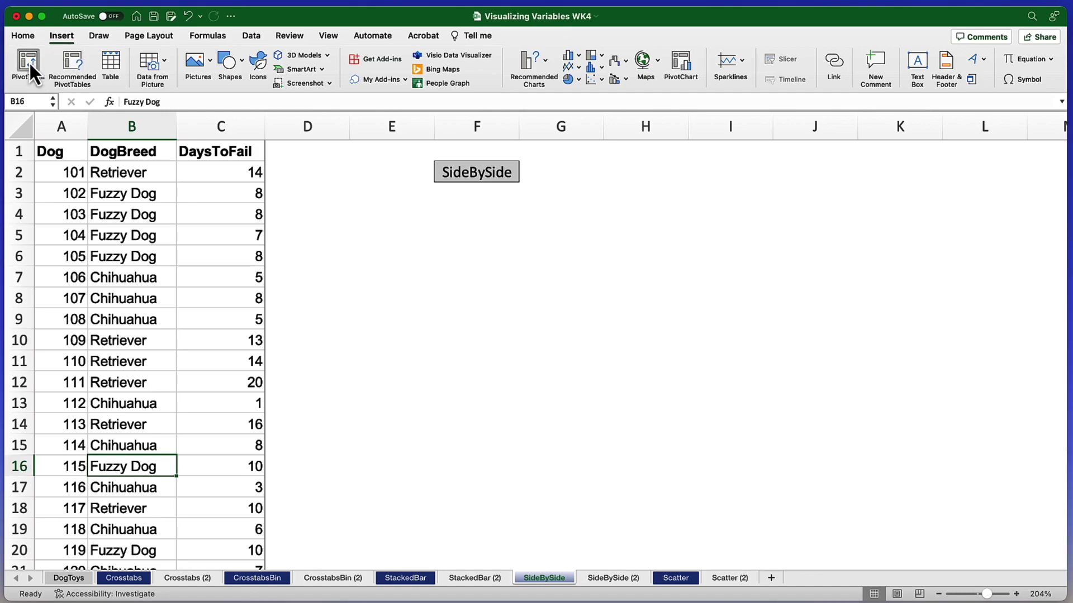
{"action": "left_click_drag", "start_coordinate": [474, 93], "coordinate": [557, 211]}
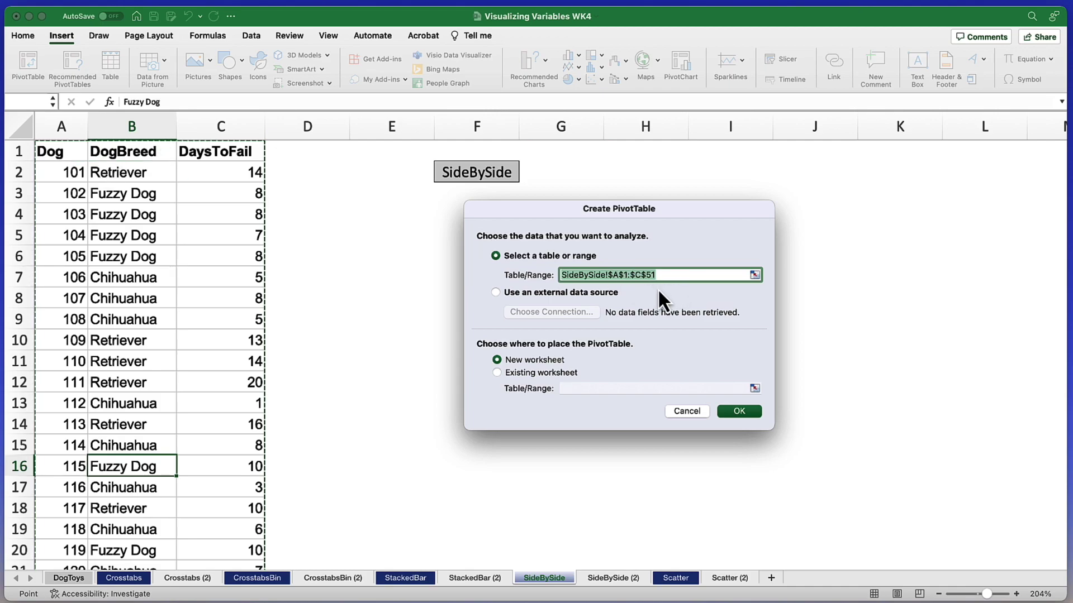
{"action": "left_click", "coordinate": [555, 373]}
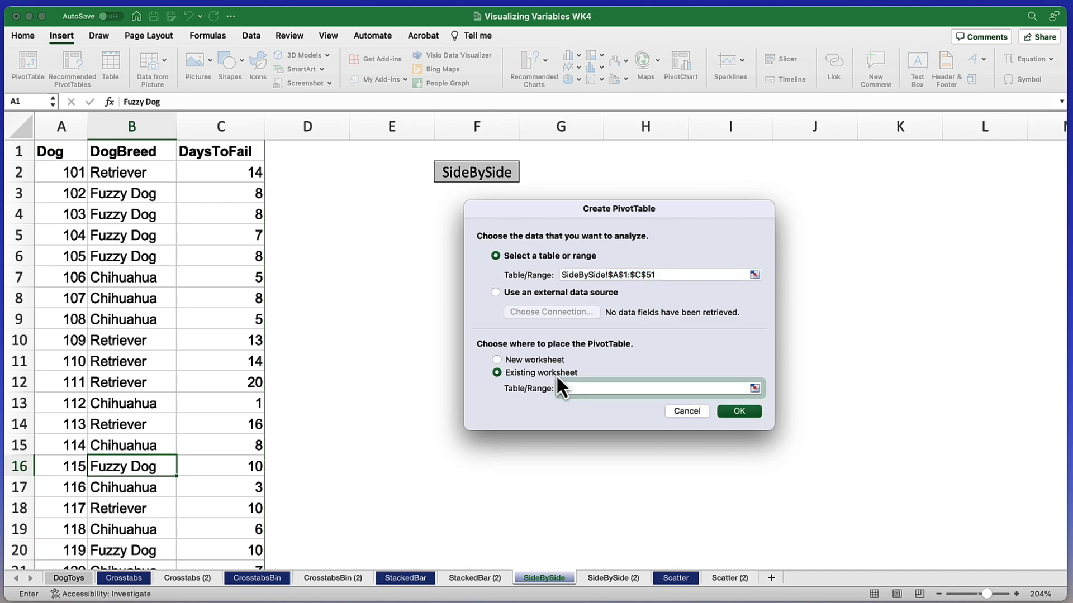
{"action": "left_click_drag", "start_coordinate": [515, 209], "coordinate": [664, 205]}
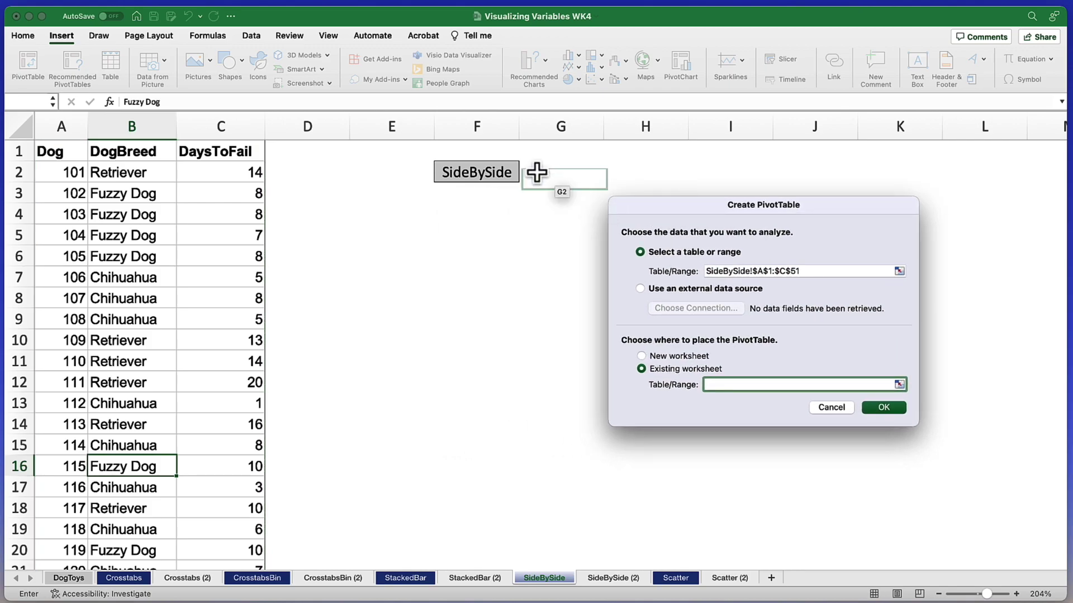
{"action": "left_click", "coordinate": [473, 196]}
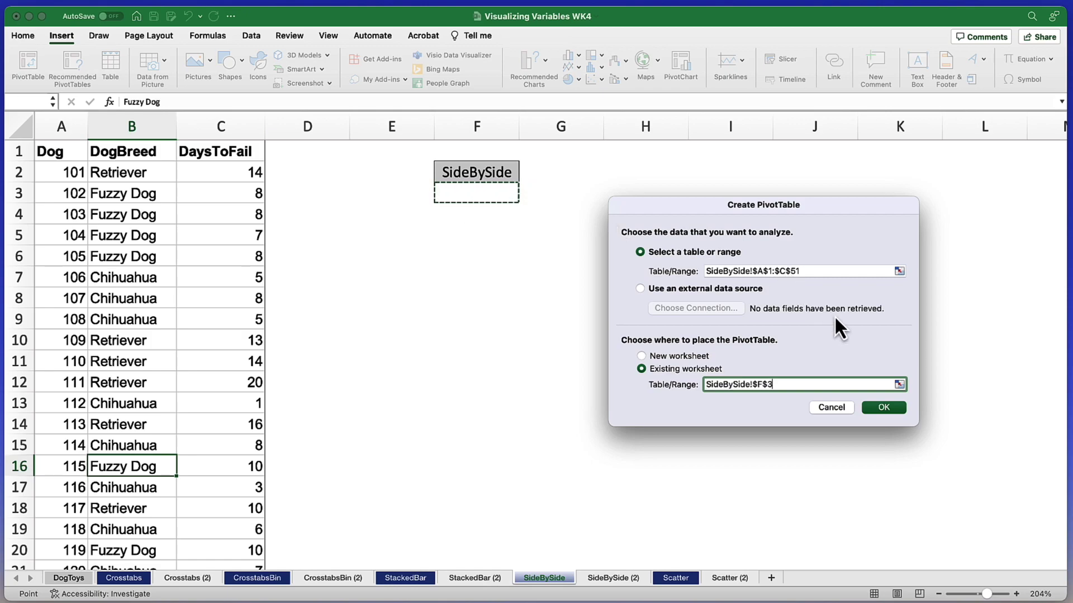
{"action": "left_click", "coordinate": [890, 409]}
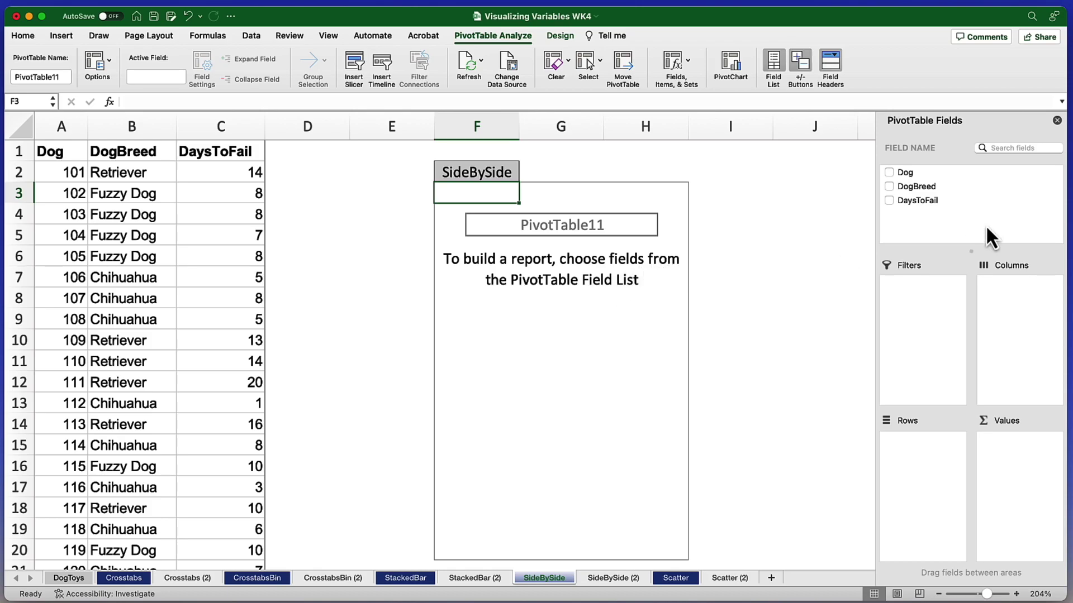
Lay out the PivotTable with DogBreed as rows, DaysToFail as columns and Dog as values
{"action": "left_click", "coordinate": [938, 187]}
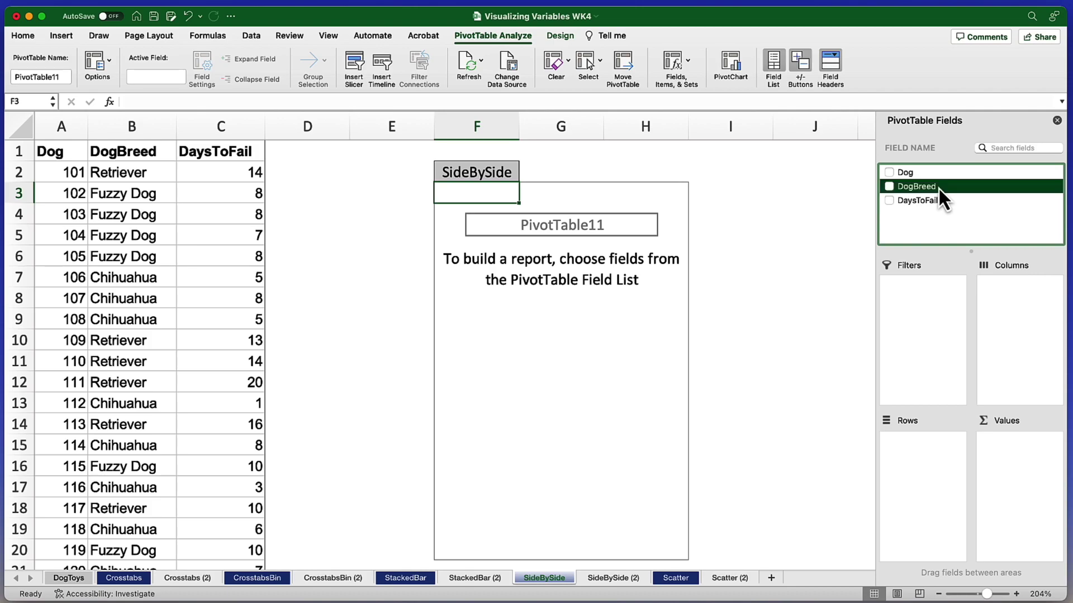
{"action": "left_click_drag", "start_coordinate": [919, 186], "coordinate": [910, 454]}
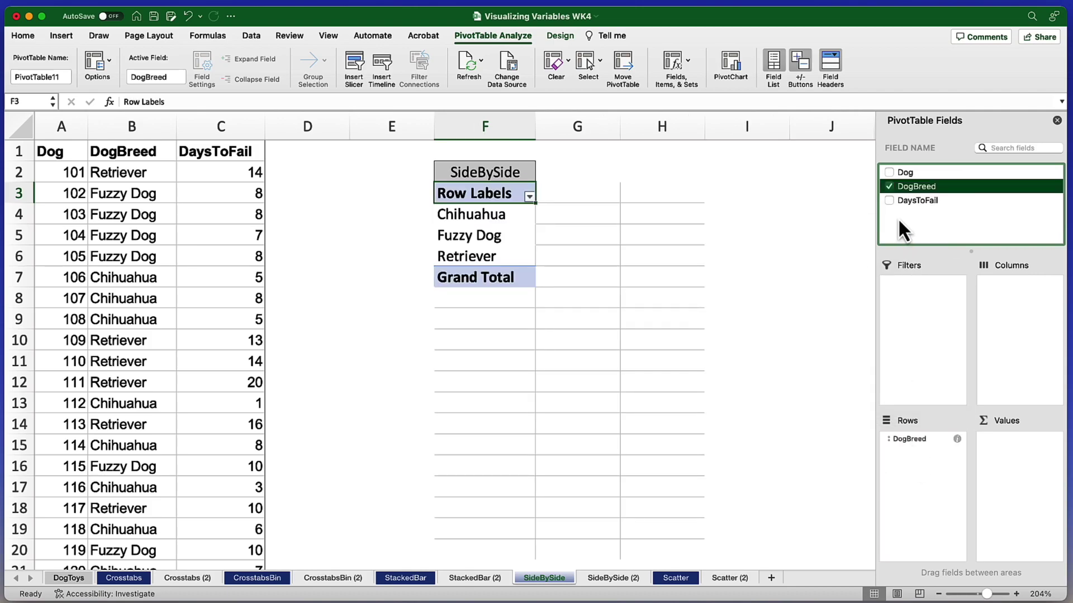
{"action": "left_click", "coordinate": [913, 201]}
{"action": "left_click_drag", "start_coordinate": [913, 202], "coordinate": [1010, 301]}
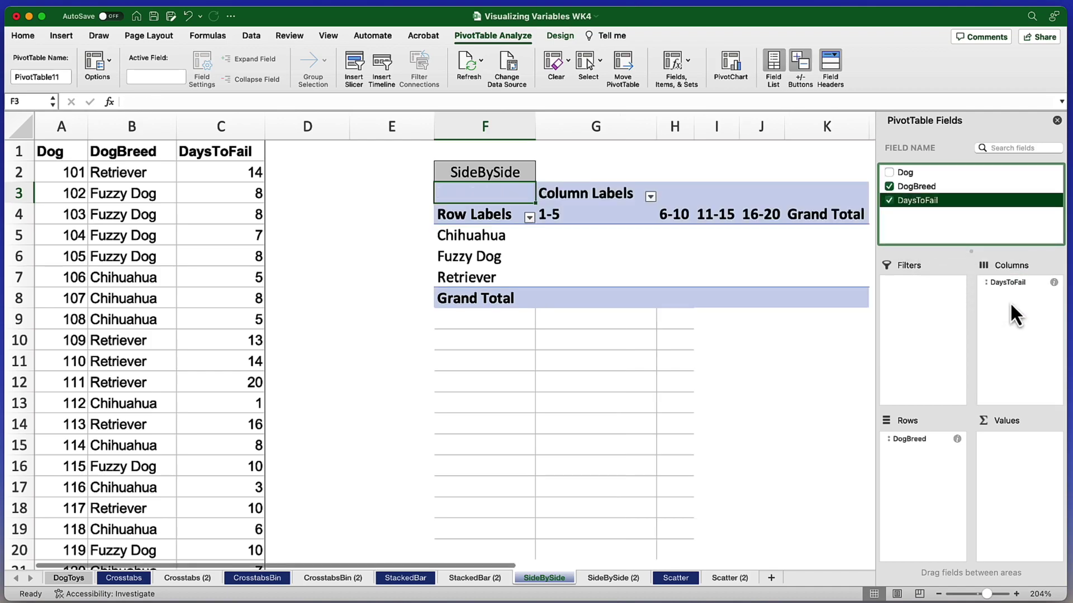
{"action": "left_click", "coordinate": [907, 173]}
{"action": "left_click_drag", "start_coordinate": [906, 174], "coordinate": [1016, 465]}
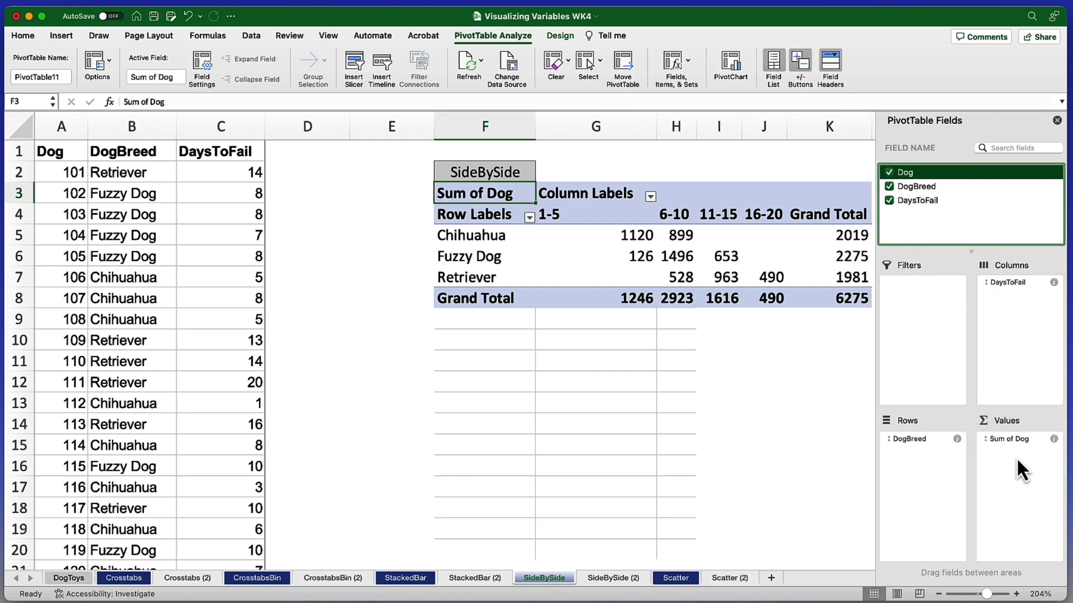
Summarize the Dog value field by Count and show it as % of Row Total
{"action": "left_click", "coordinate": [1054, 439]}
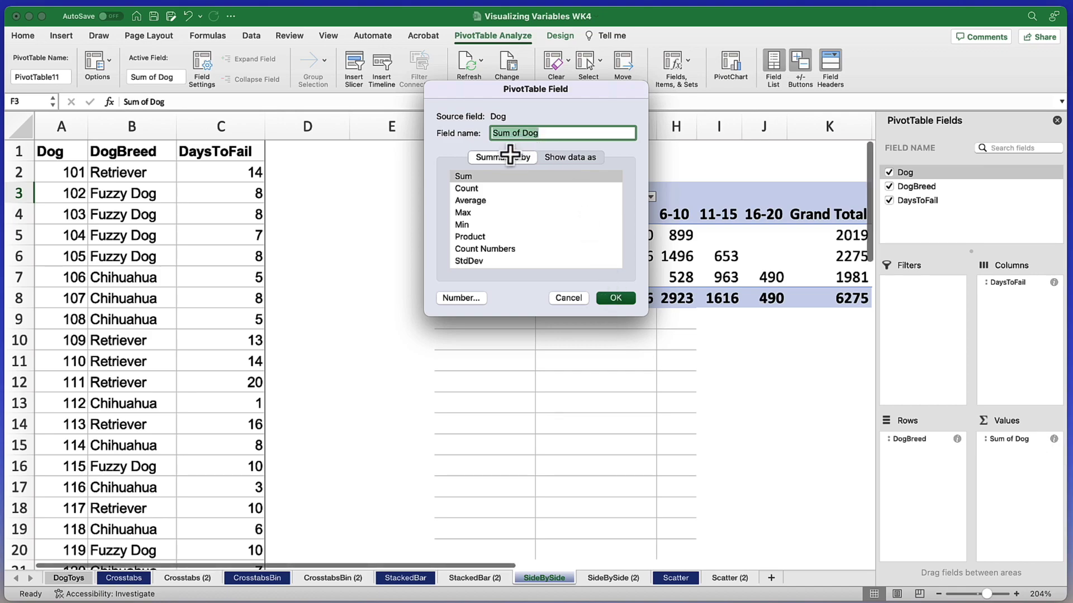
{"action": "left_click", "coordinate": [475, 189]}
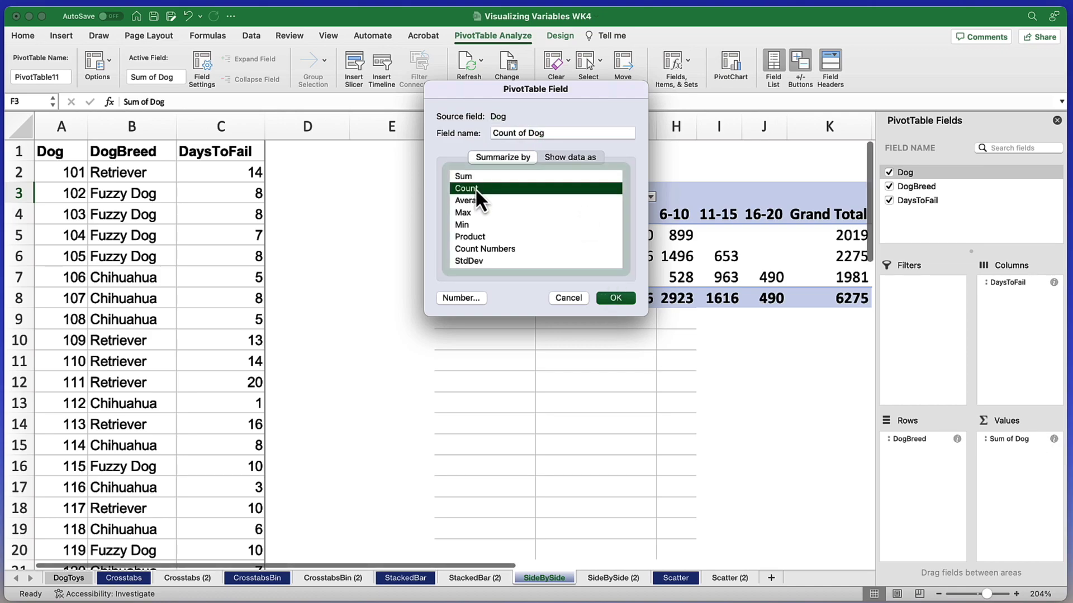
{"action": "left_click", "coordinate": [587, 160]}
{"action": "left_click", "coordinate": [578, 180]}
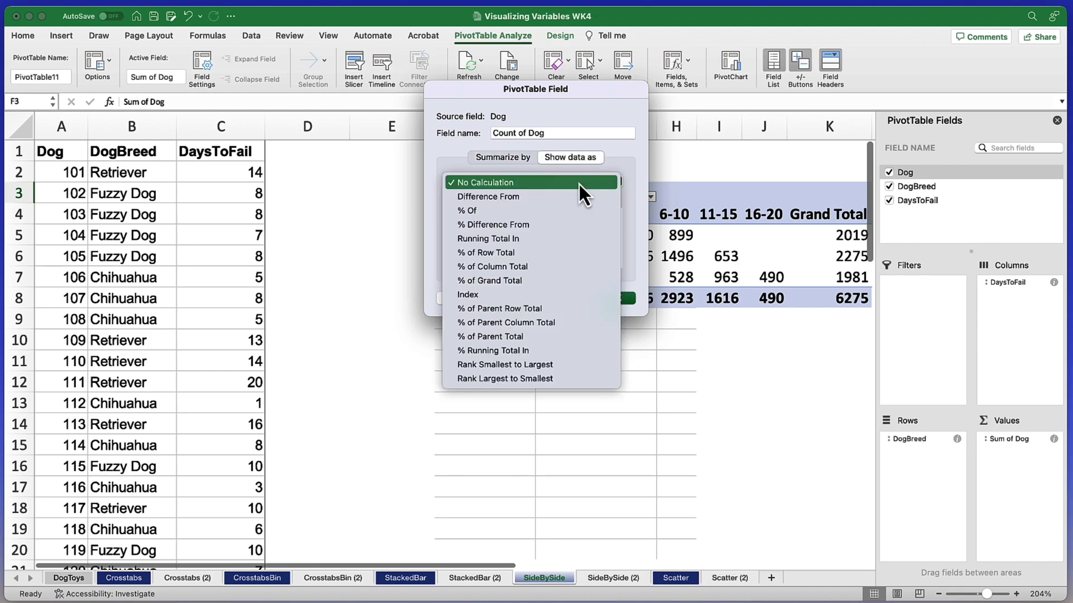
{"action": "left_click", "coordinate": [544, 254]}
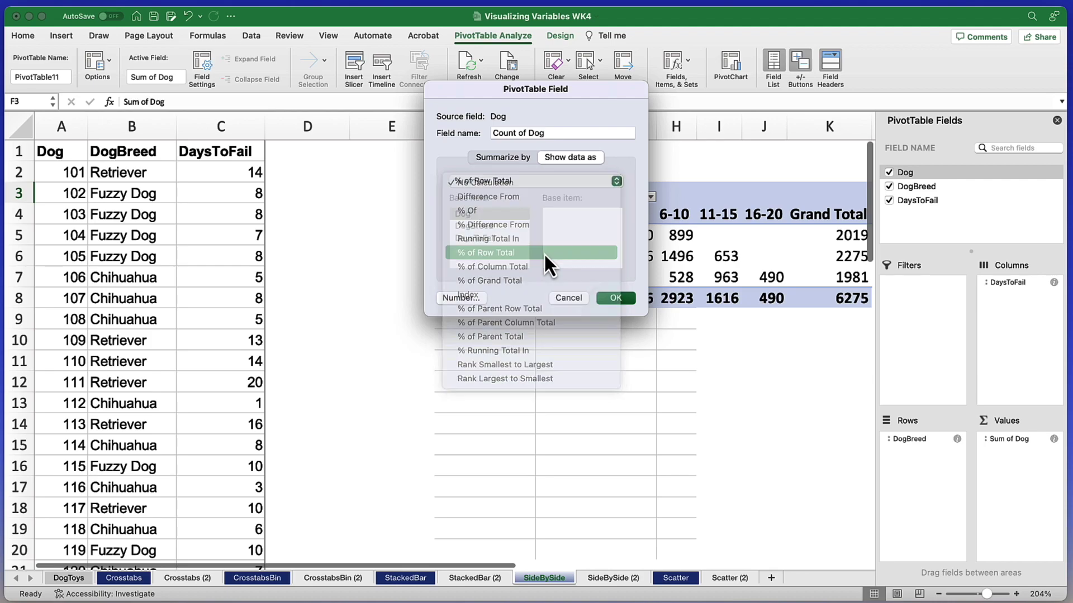
{"action": "left_click", "coordinate": [615, 298]}
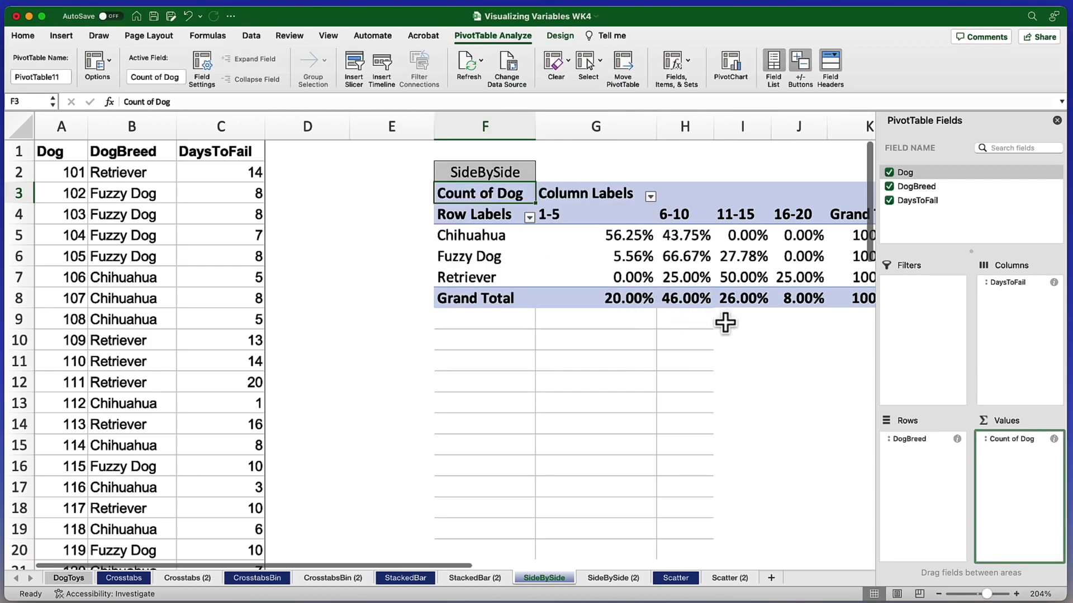
Insert a 2-D clustered column PivotChart based on the DogBreed by DaysToFail PivotTable
{"action": "scroll", "coordinate": [725, 323], "scroll_direction": "right", "scroll_amount": 2}
{"action": "scroll", "coordinate": [724, 323], "scroll_direction": "right", "scroll_amount": 2}
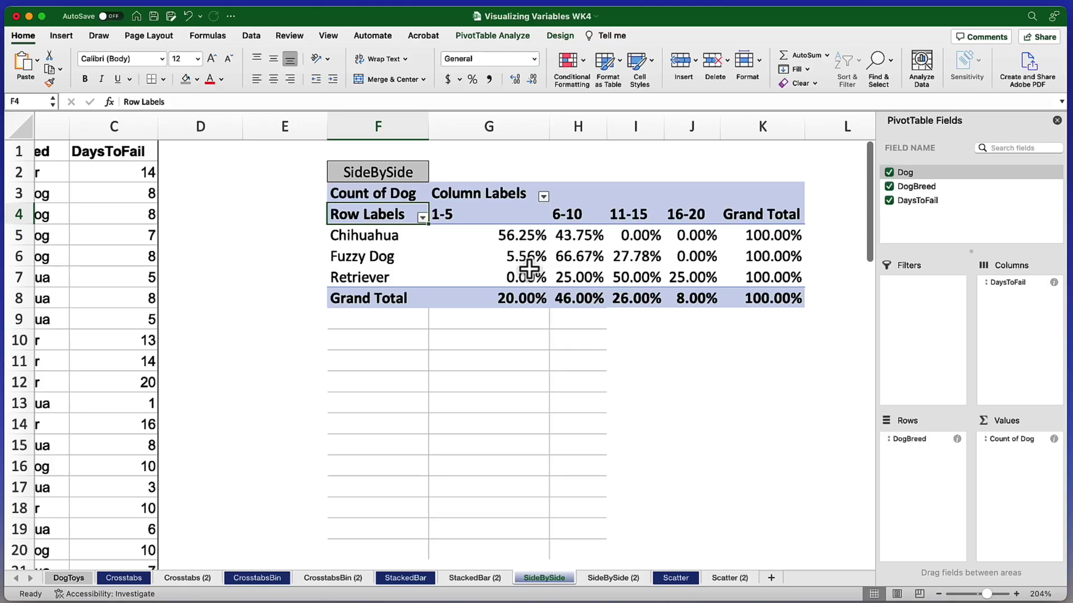
{"action": "left_click", "coordinate": [398, 254]}
{"action": "left_click", "coordinate": [525, 257]}
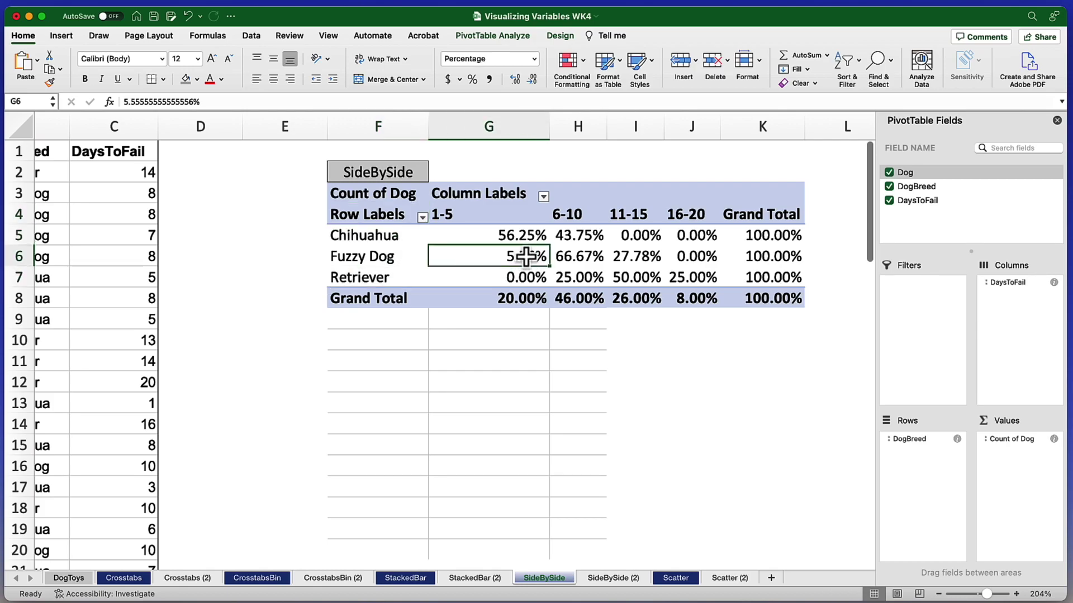
{"action": "left_click", "coordinate": [627, 257]}
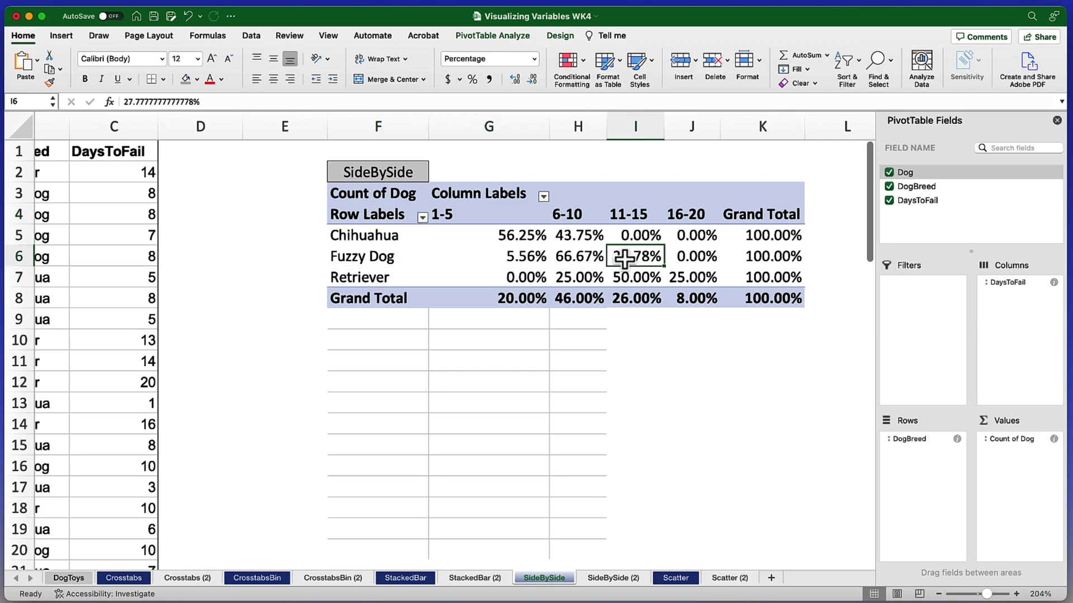
{"action": "left_click", "coordinate": [67, 35]}
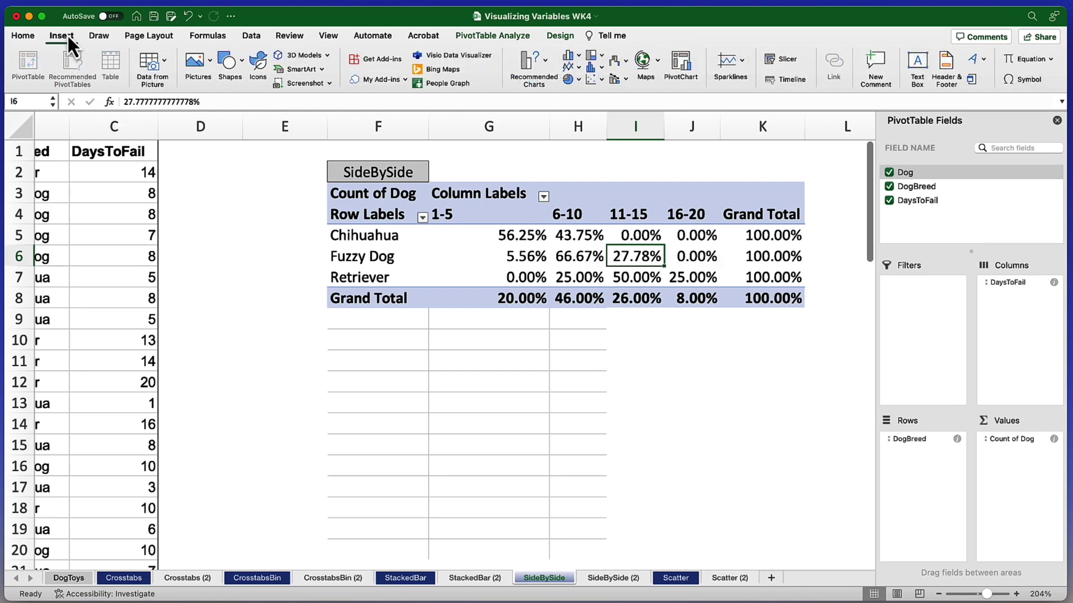
{"action": "left_click", "coordinate": [579, 56]}
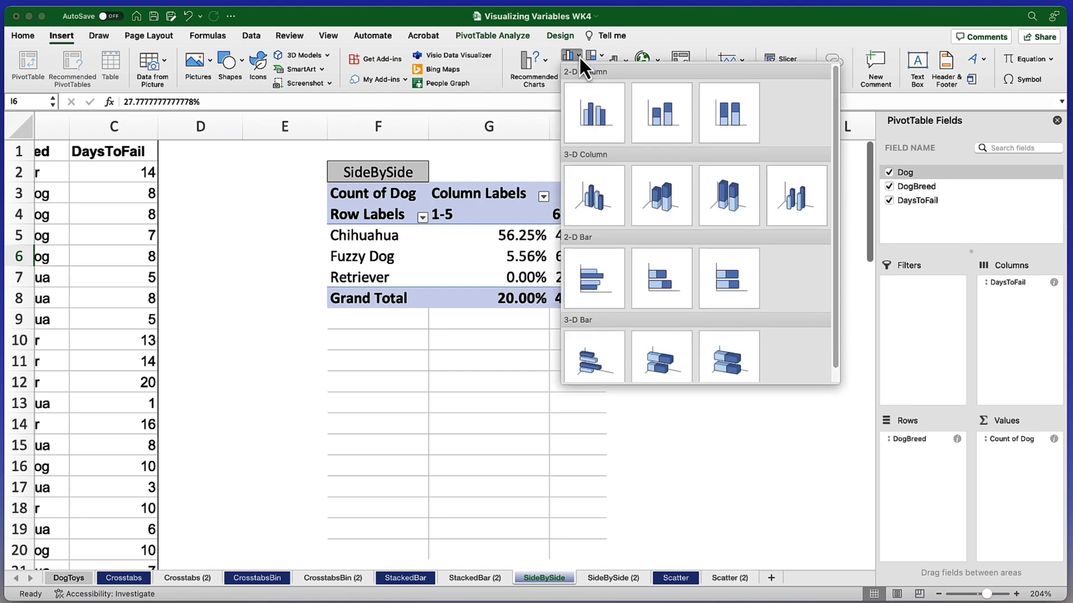
{"action": "left_click", "coordinate": [611, 122]}
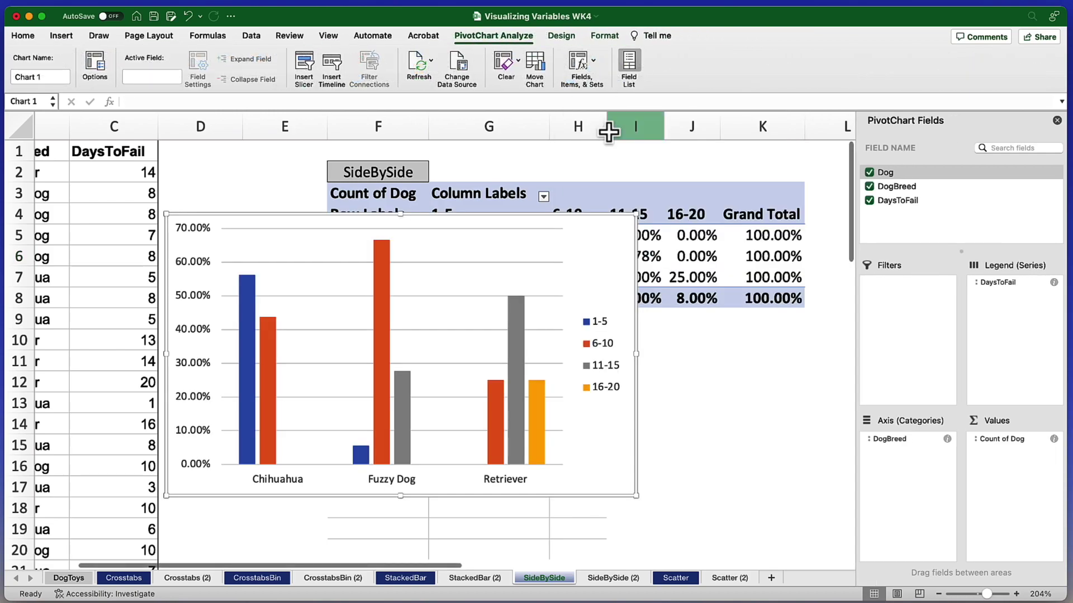
Move the chart below the PivotTable so that it no longer covers the table
{"action": "left_click_drag", "start_coordinate": [278, 220], "coordinate": [442, 324]}
{"action": "scroll", "coordinate": [442, 322], "scroll_direction": "right", "scroll_amount": 3}
{"action": "scroll", "coordinate": [442, 322], "scroll_direction": "down", "scroll_amount": 1}
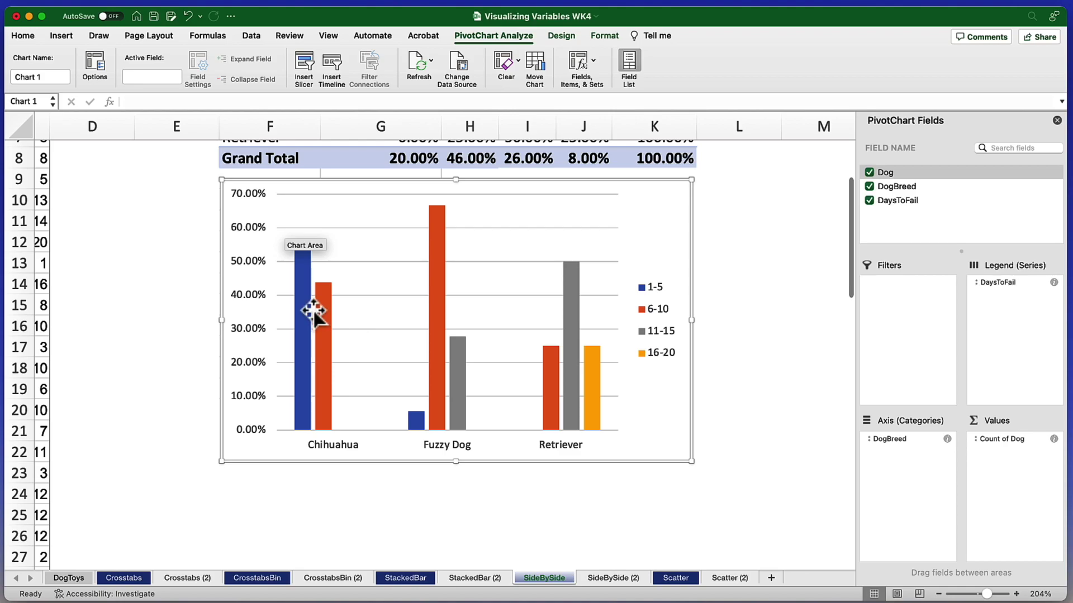
Recolor the side-by-side column chart with the dark-to-light monochromatic blue palette
{"action": "mouse_move", "coordinate": [443, 326]}
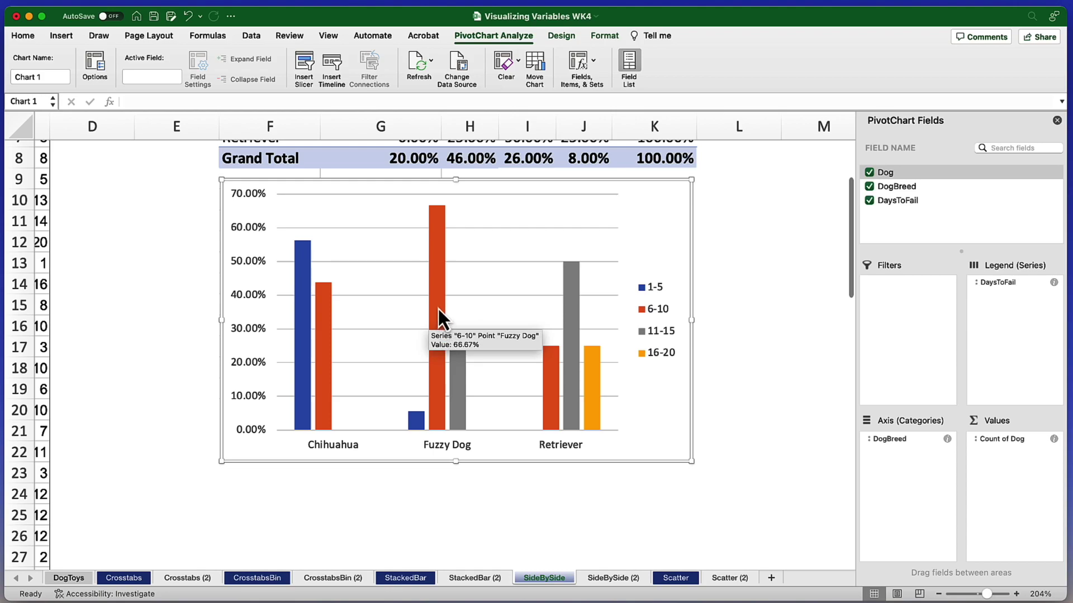
{"action": "left_click", "coordinate": [438, 306]}
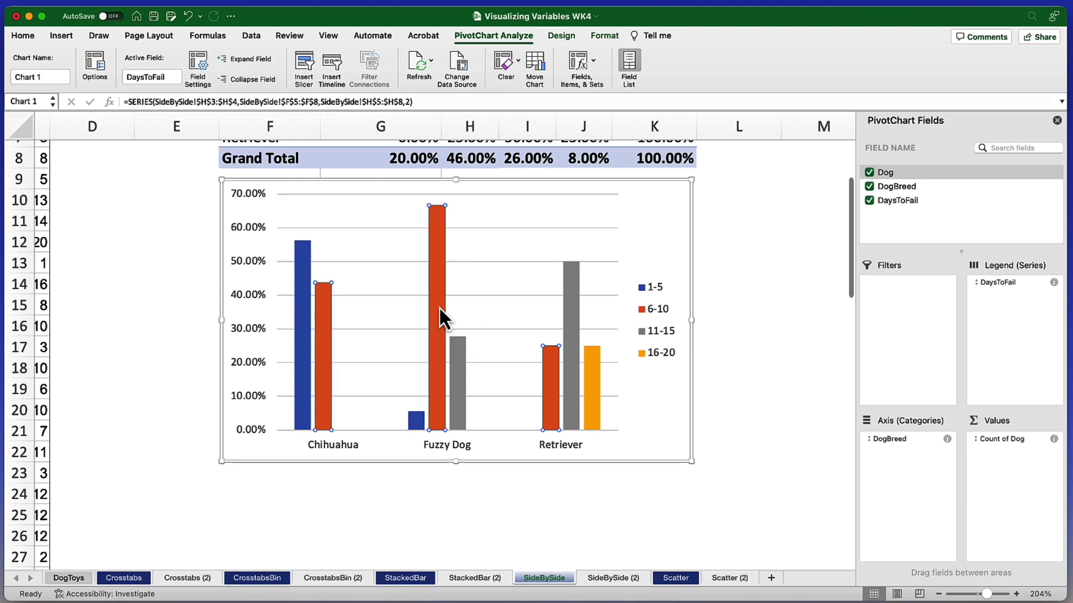
{"action": "left_click", "coordinate": [562, 35]}
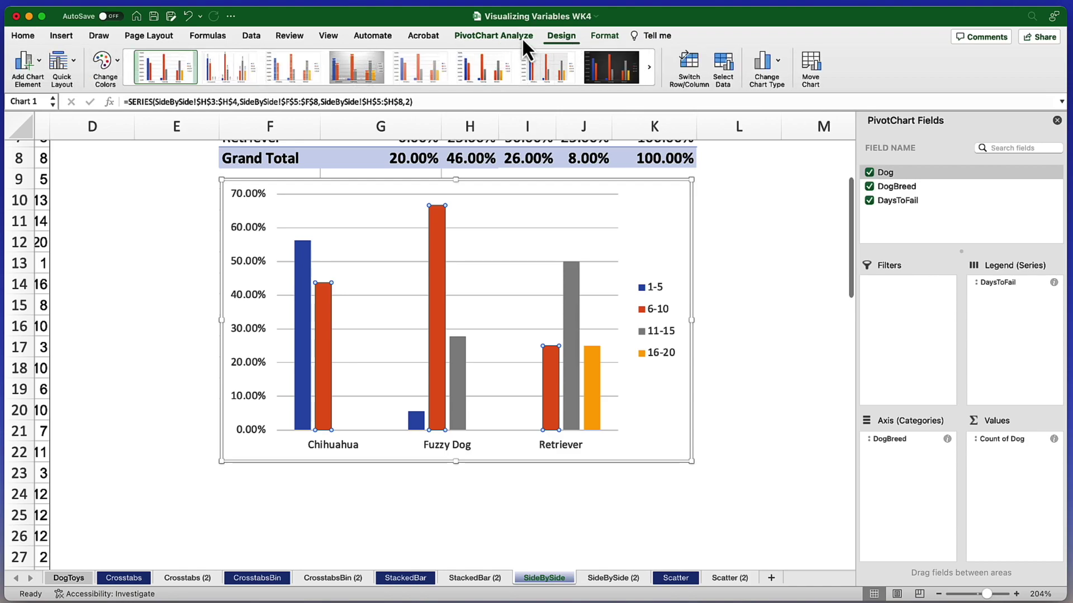
{"action": "left_click", "coordinate": [118, 66]}
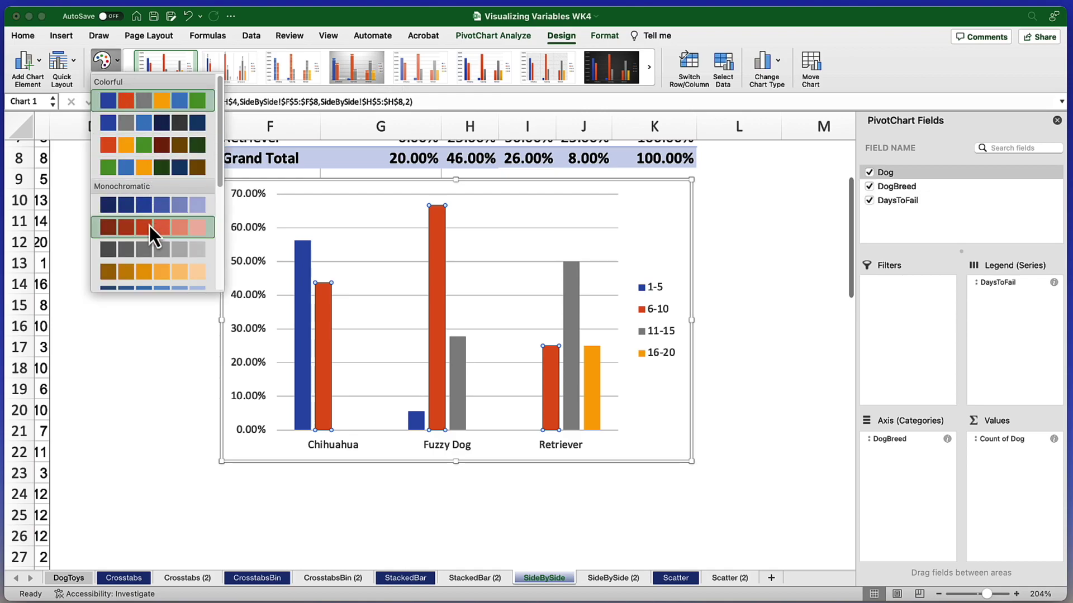
{"action": "left_click", "coordinate": [149, 249]}
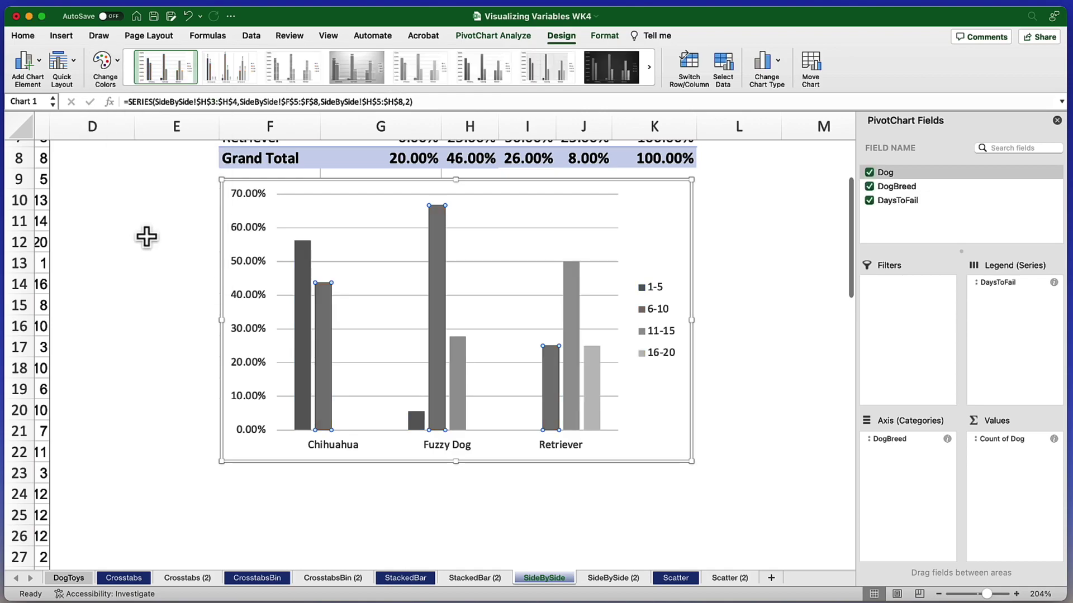
{"action": "left_click", "coordinate": [117, 63]}
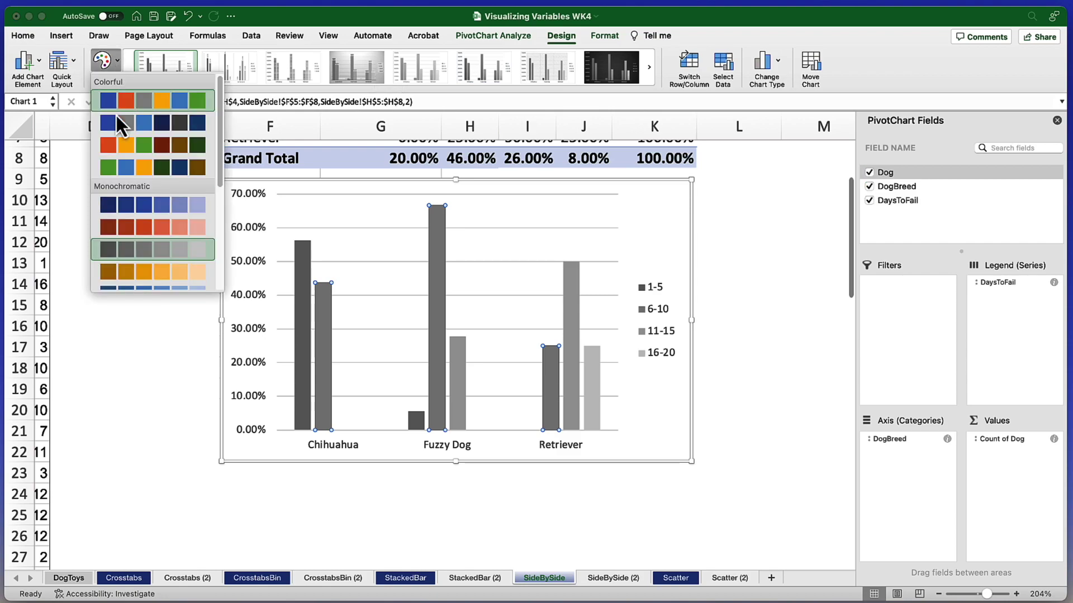
{"action": "left_click", "coordinate": [140, 205]}
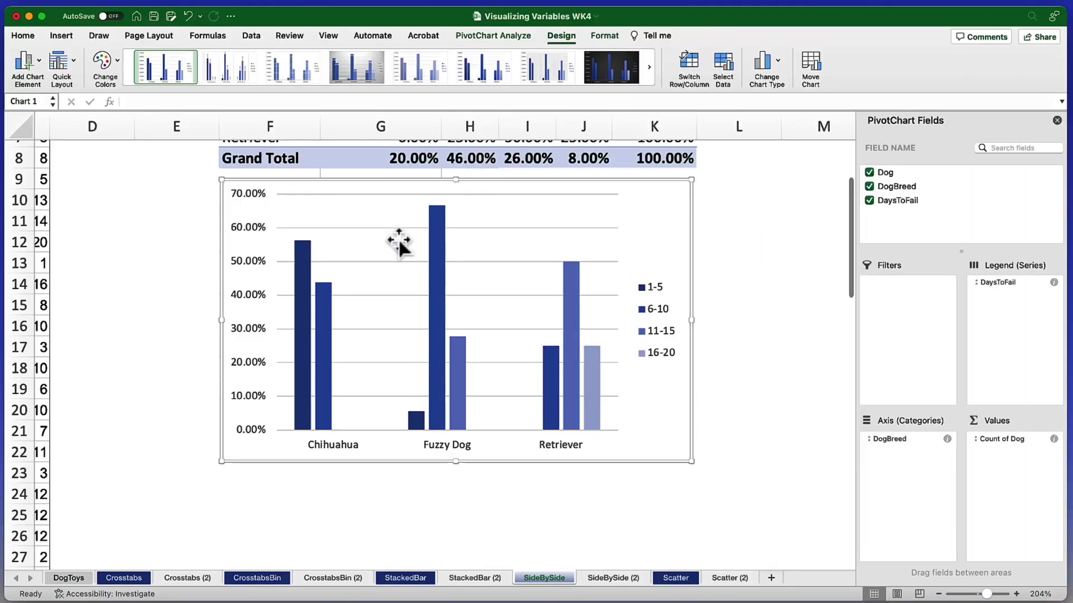
Examine the chart's 1-5, 6-10, 11-15 and 16-20 day columns to compare the three dog breeds
{"action": "left_click", "coordinate": [304, 268]}
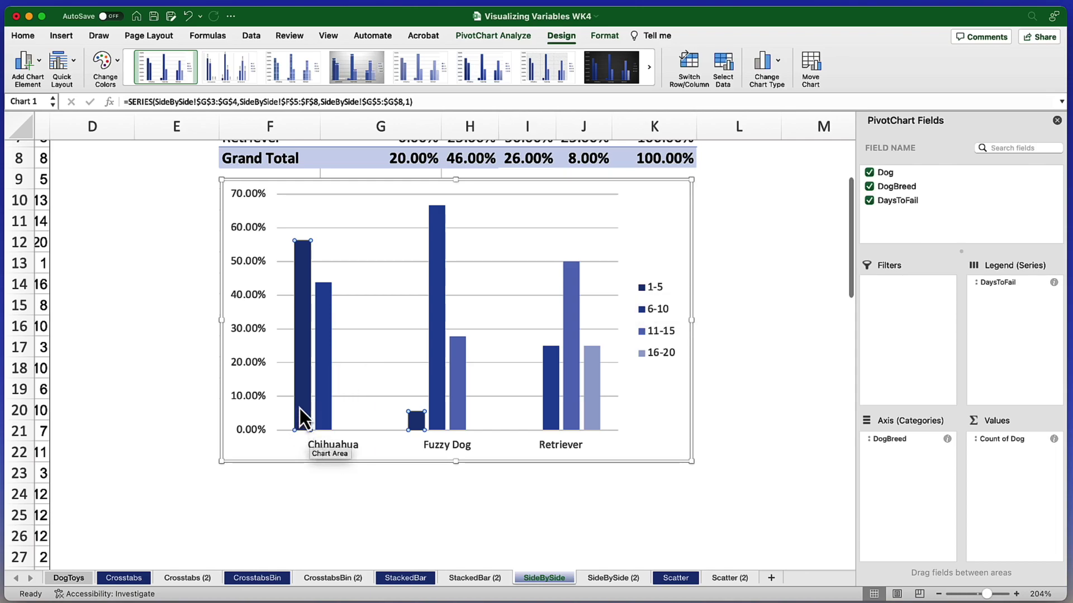
{"action": "mouse_move", "coordinate": [303, 261]}
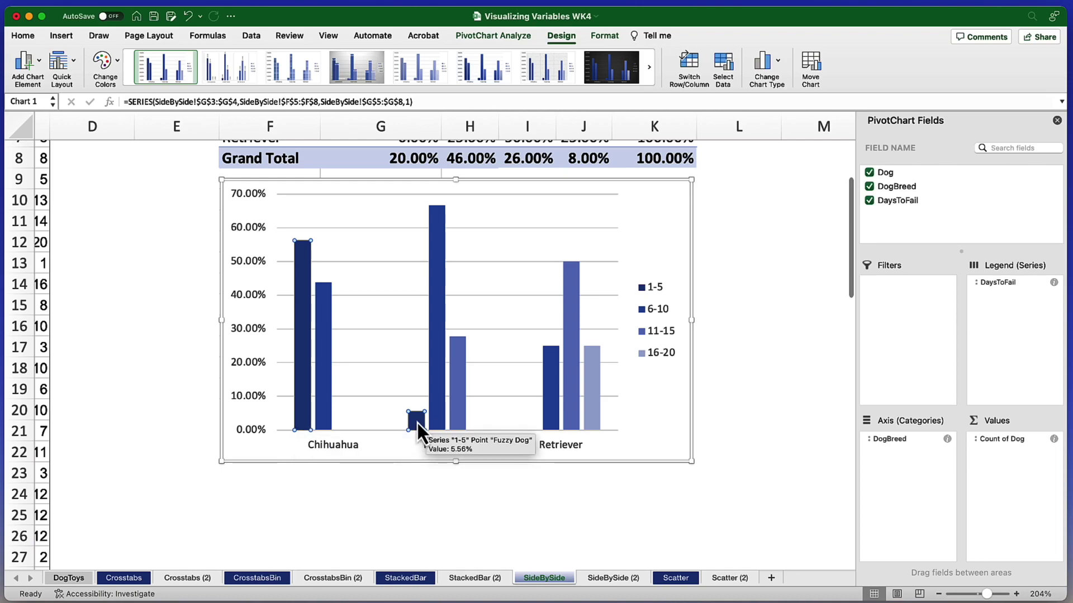
{"action": "left_click", "coordinate": [551, 400]}
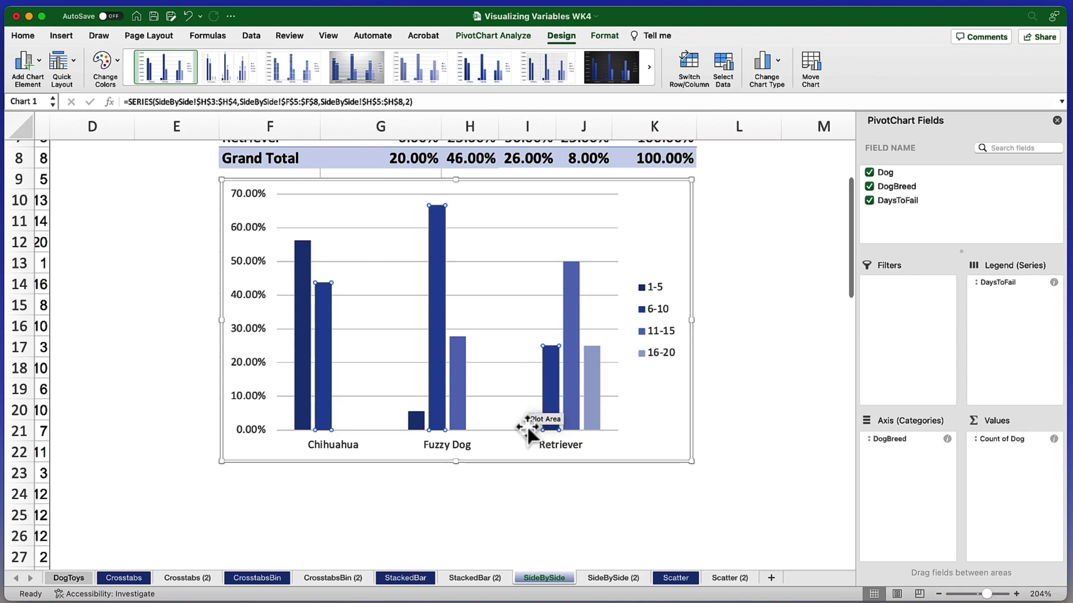
{"action": "left_click", "coordinate": [327, 343]}
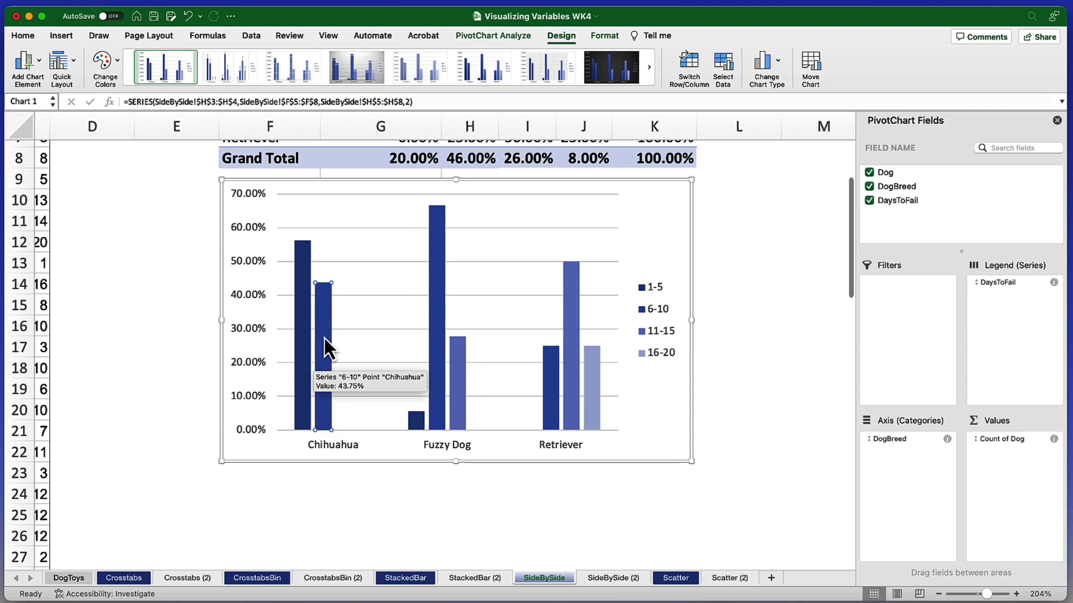
{"action": "left_click", "coordinate": [439, 323]}
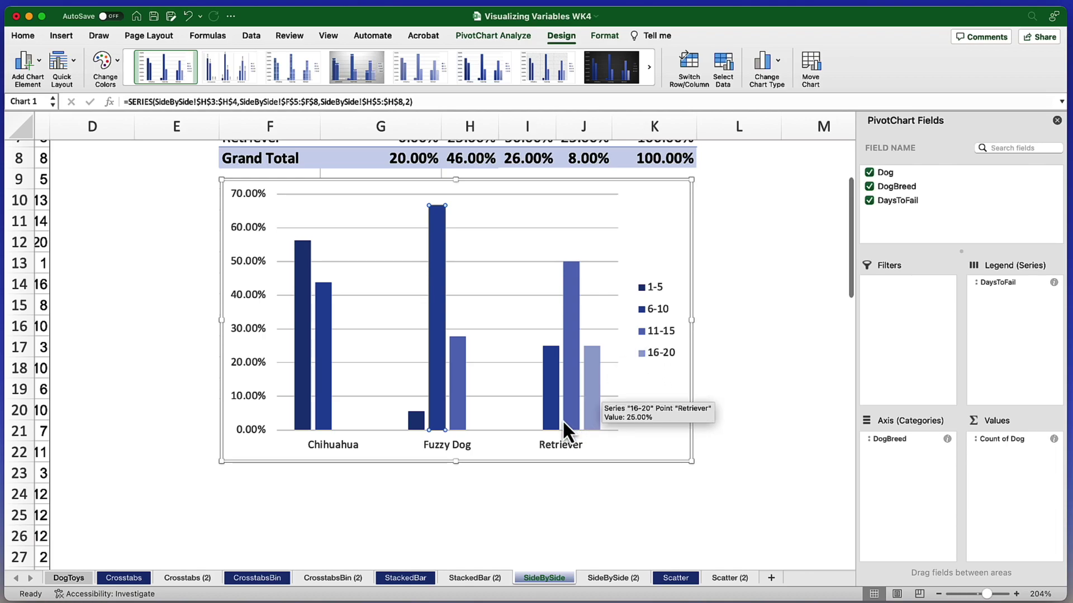
{"action": "left_click", "coordinate": [572, 404]}
{"action": "left_click", "coordinate": [592, 400]}
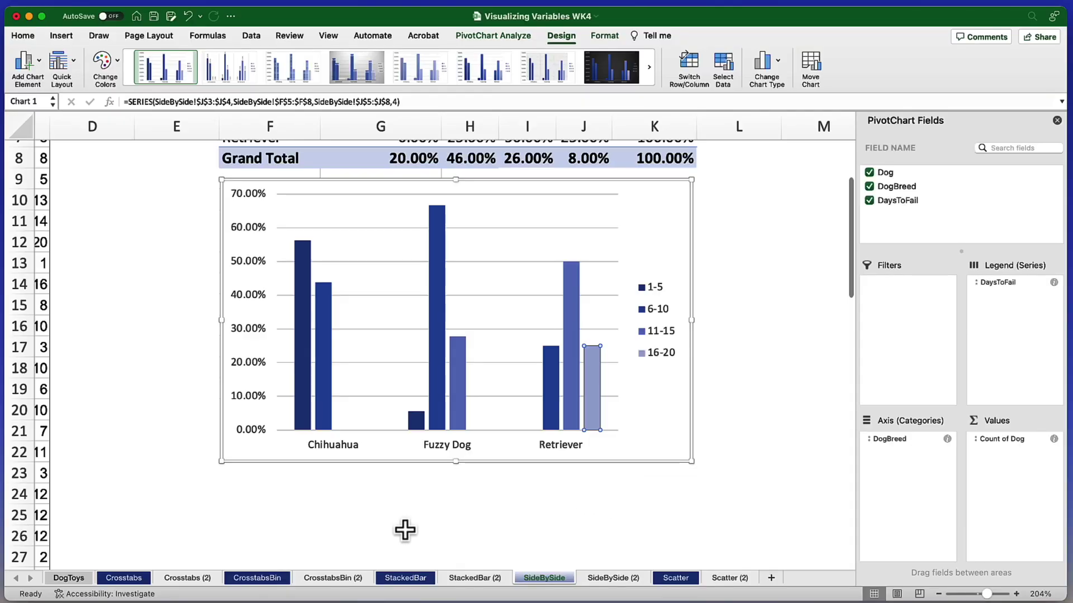
Change the stacked column chart on the StackedBar sheet to a 2-D clustered column chart
{"action": "left_click", "coordinate": [411, 578]}
{"action": "scroll", "coordinate": [491, 332], "scroll_direction": "down", "scroll_amount": 4}
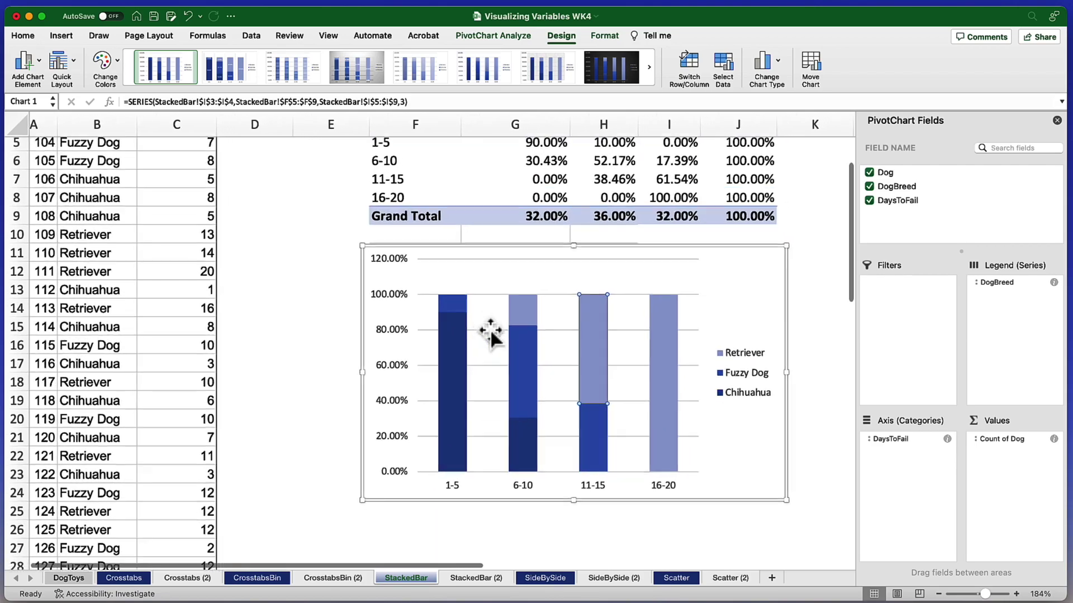
{"action": "scroll", "coordinate": [490, 330], "scroll_direction": "right", "scroll_amount": 2}
{"action": "scroll", "coordinate": [477, 324], "scroll_direction": "down", "scroll_amount": 1}
{"action": "scroll", "coordinate": [477, 324], "scroll_direction": "right", "scroll_amount": 1}
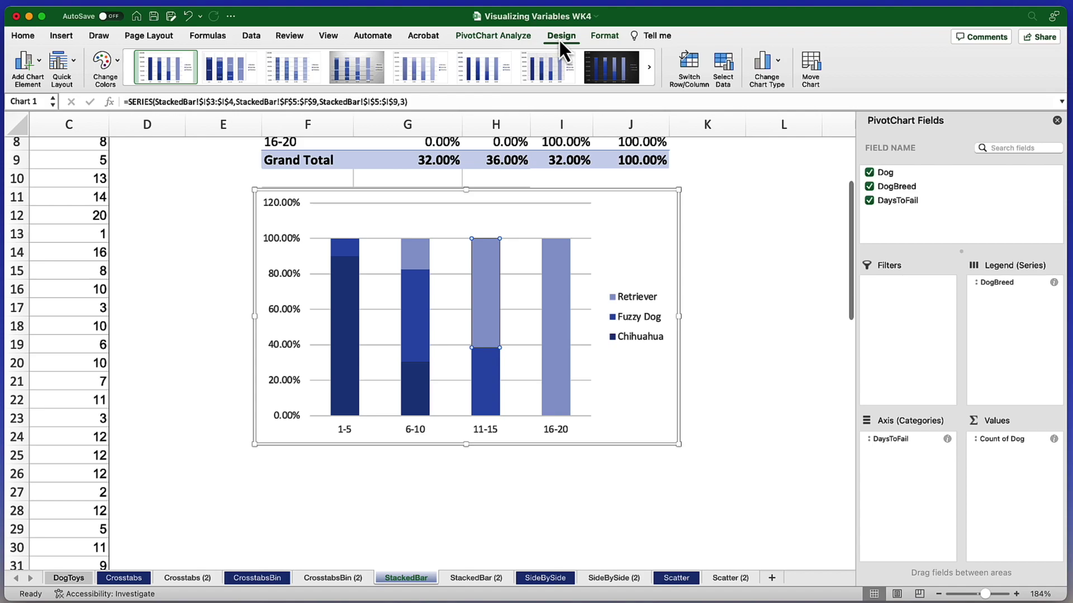
{"action": "left_click", "coordinate": [776, 60]}
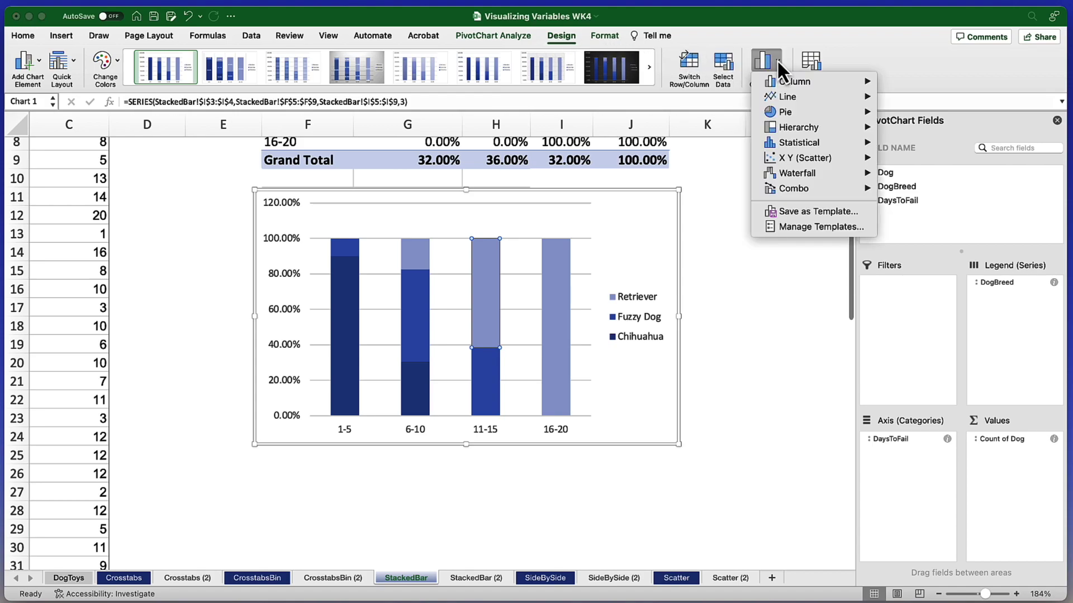
{"action": "mouse_move", "coordinate": [783, 81]}
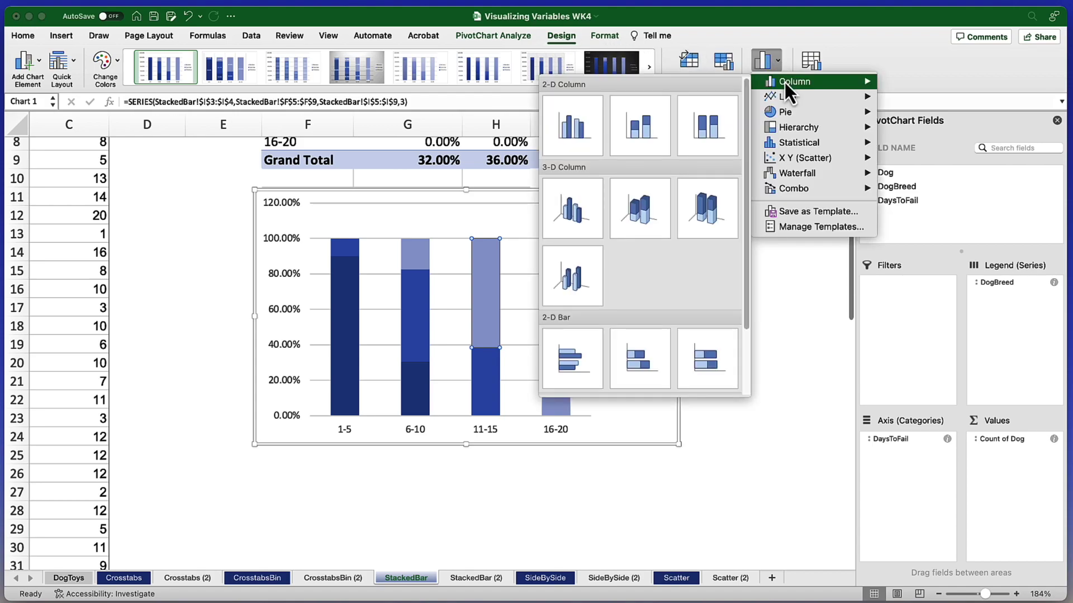
{"action": "left_click", "coordinate": [582, 130]}
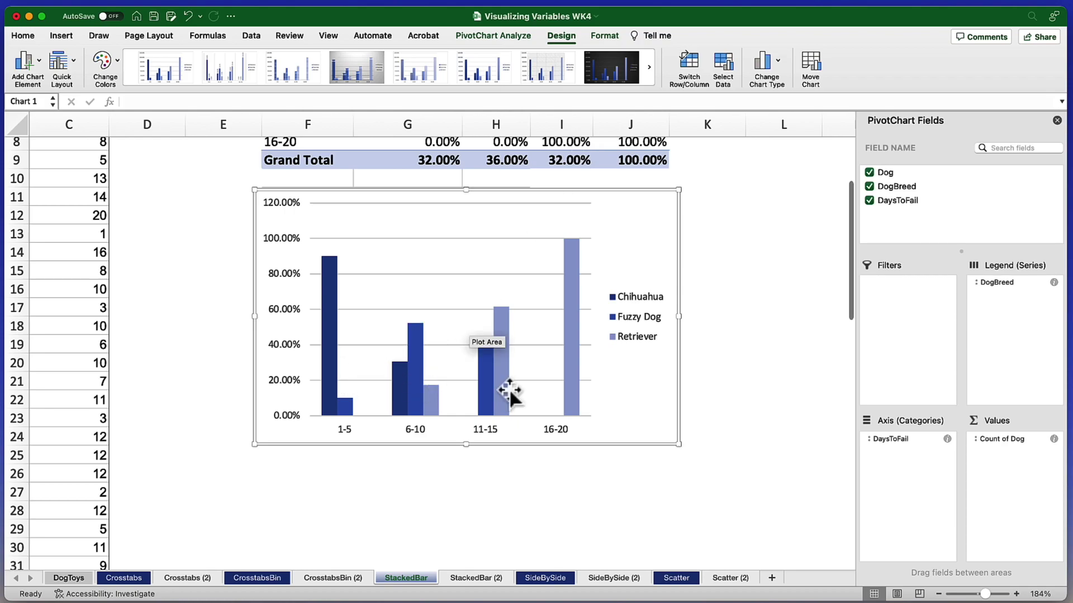
Switch the StackedBar chart's rows and columns to put dog breeds on the axis, and enlarge the chart to fit
{"action": "mouse_move", "coordinate": [572, 396]}
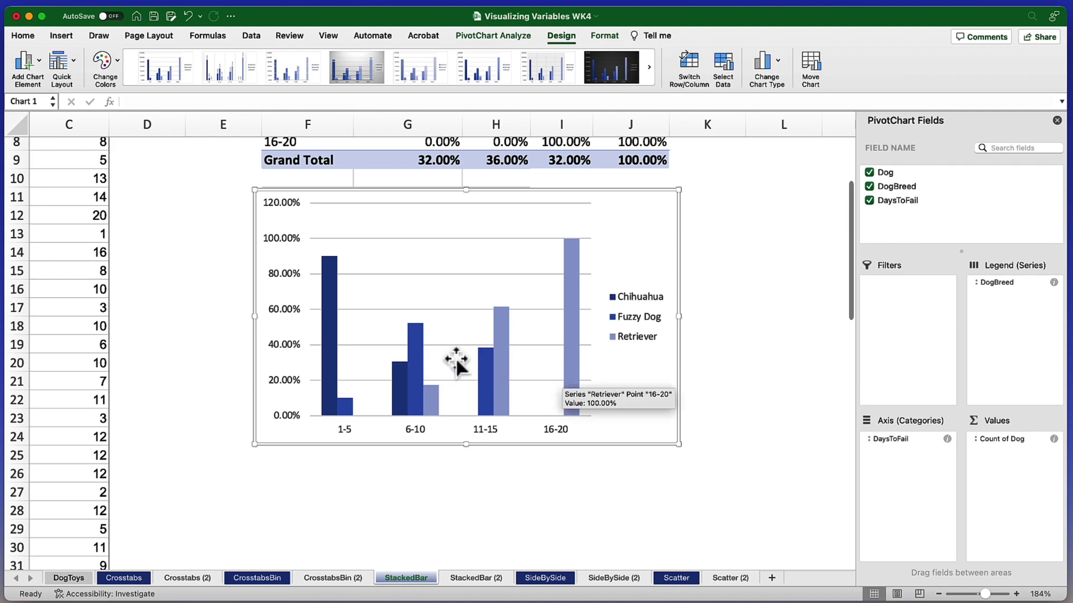
{"action": "scroll", "coordinate": [479, 357], "scroll_direction": "up", "scroll_amount": 1}
{"action": "scroll", "coordinate": [479, 357], "scroll_direction": "up", "scroll_amount": 4}
{"action": "scroll", "coordinate": [480, 357], "scroll_direction": "right", "scroll_amount": 1}
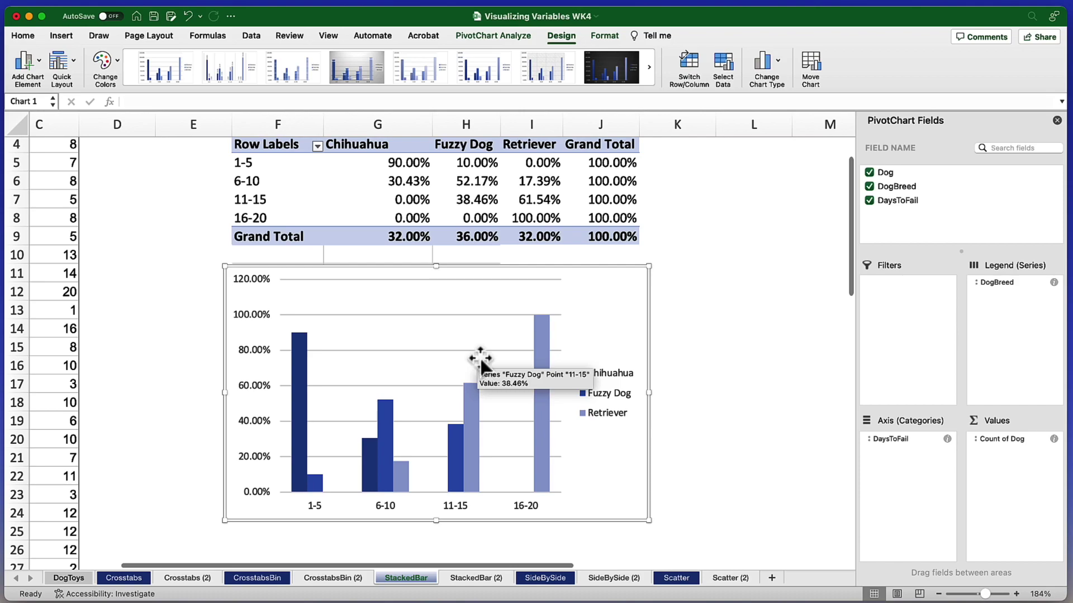
{"action": "scroll", "coordinate": [480, 360], "scroll_direction": "down", "scroll_amount": 2}
{"action": "scroll", "coordinate": [479, 361], "scroll_direction": "left", "scroll_amount": 1}
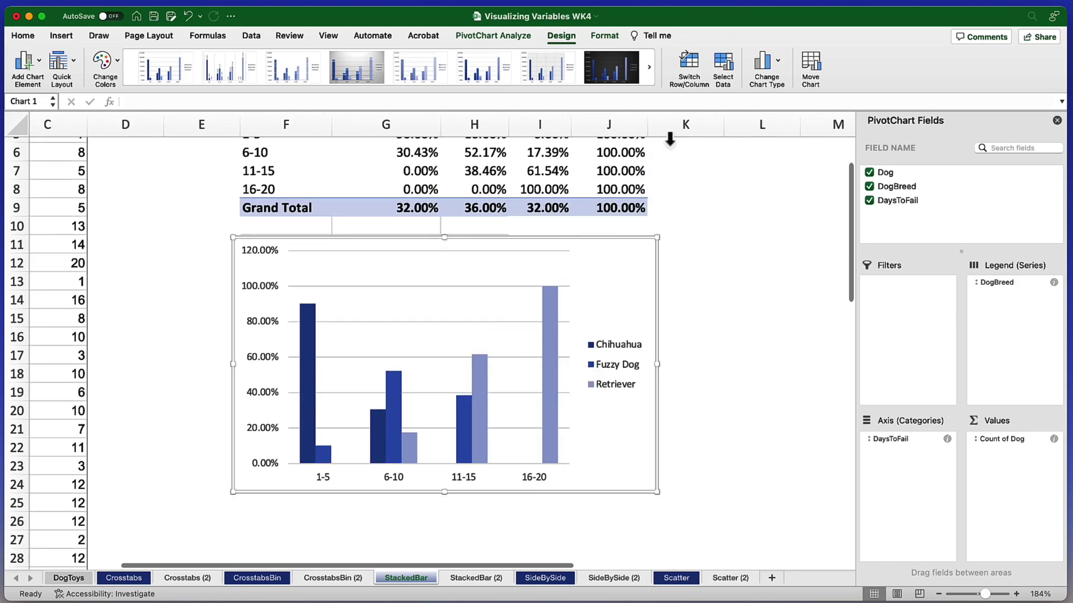
{"action": "left_click", "coordinate": [695, 64]}
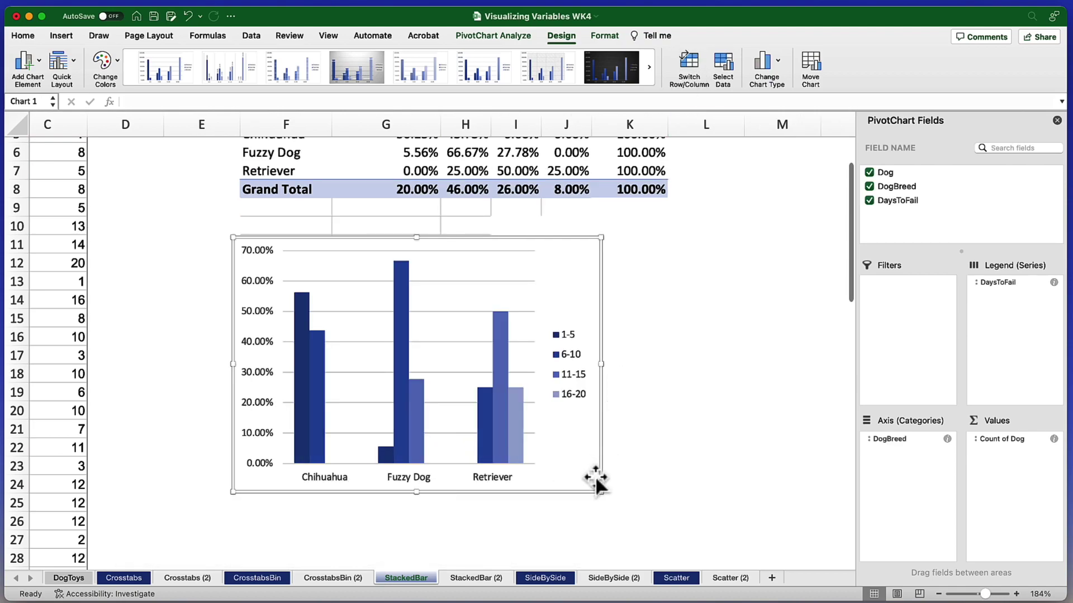
{"action": "left_click_drag", "start_coordinate": [598, 491], "coordinate": [683, 501]}
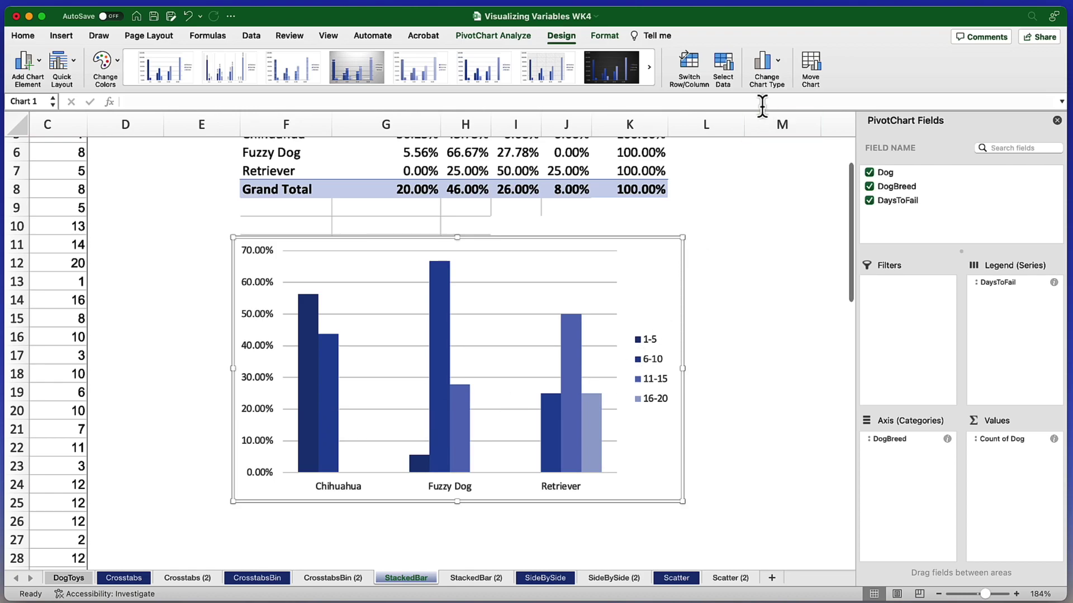
{"action": "left_click", "coordinate": [775, 62]}
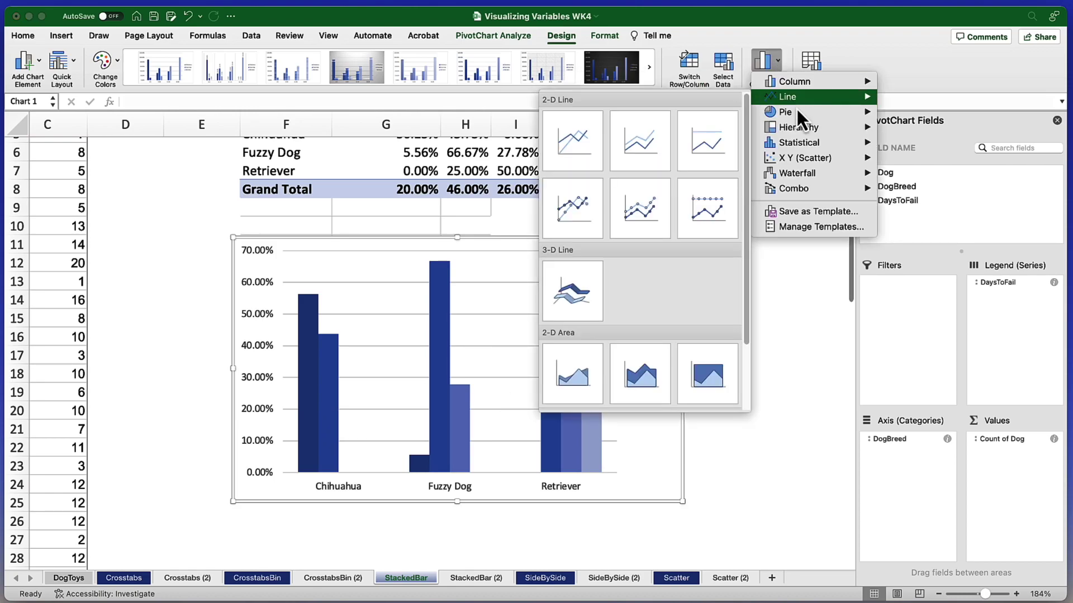
{"action": "mouse_move", "coordinate": [797, 119]}
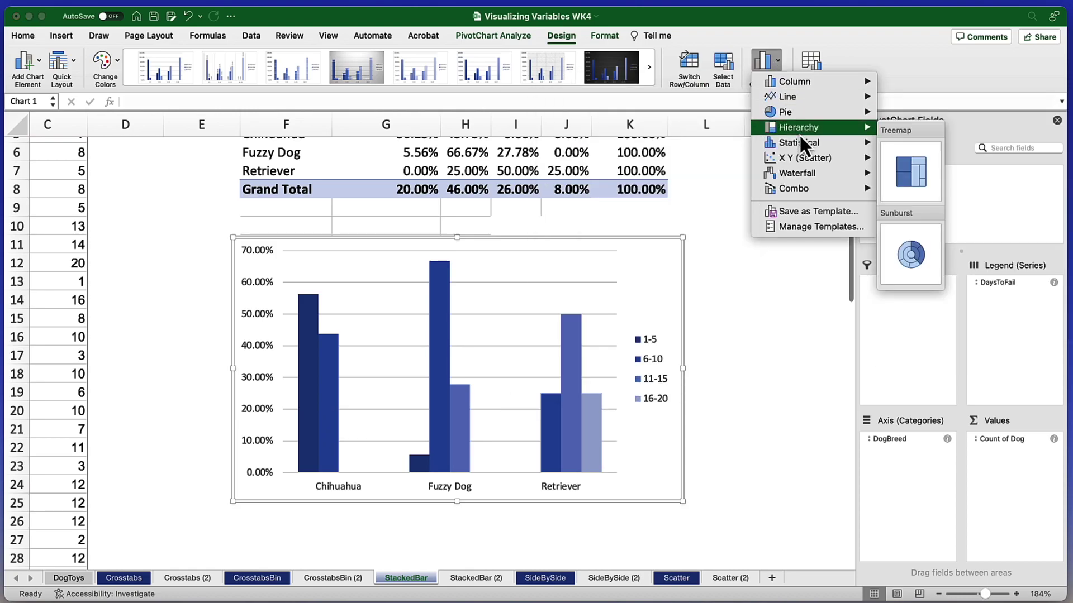
{"action": "left_click", "coordinate": [692, 381]}
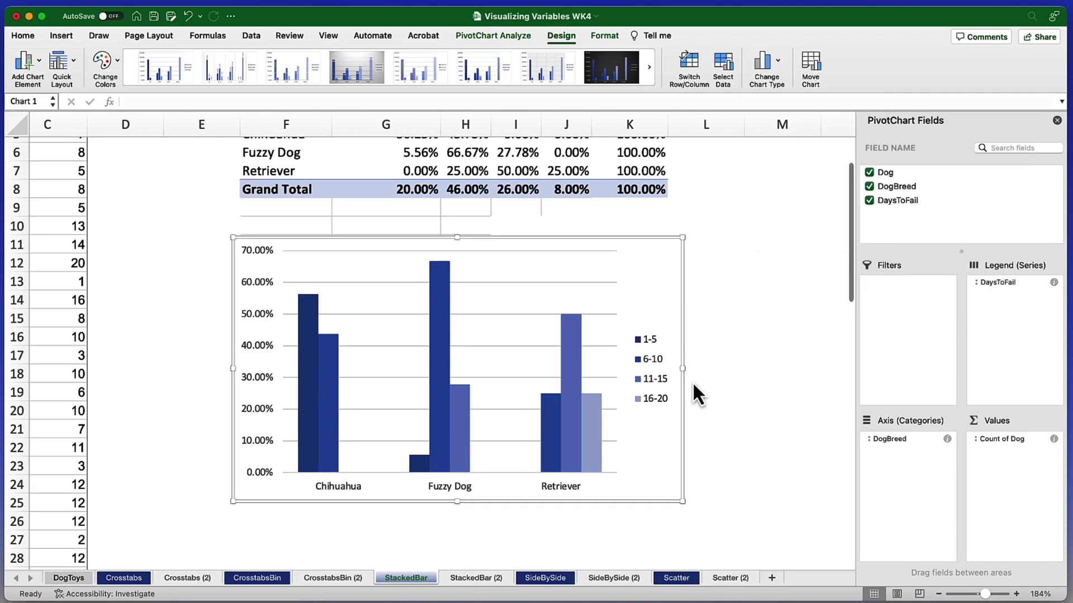